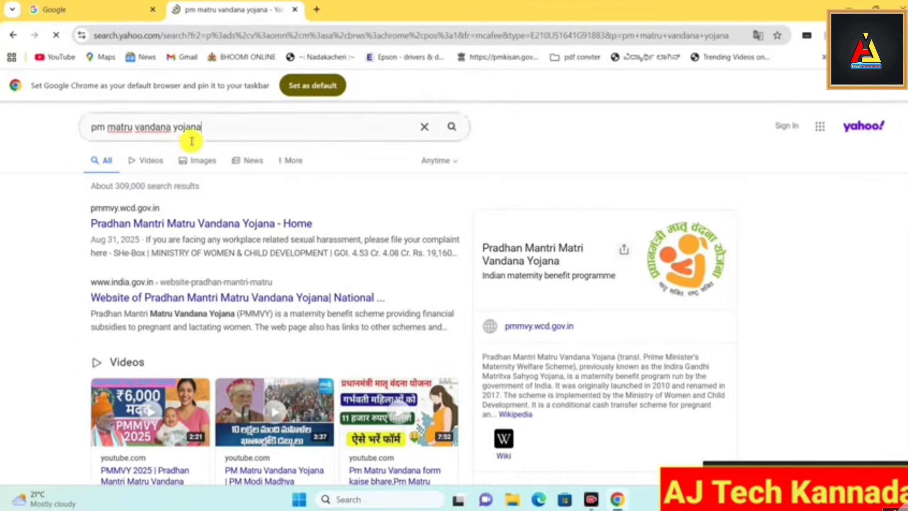
- Open the official Pradhan Mantri Matru Vandana Yojana site from the search results and dismiss the announcement popup
left_click_drag(85, 127, 205, 130)
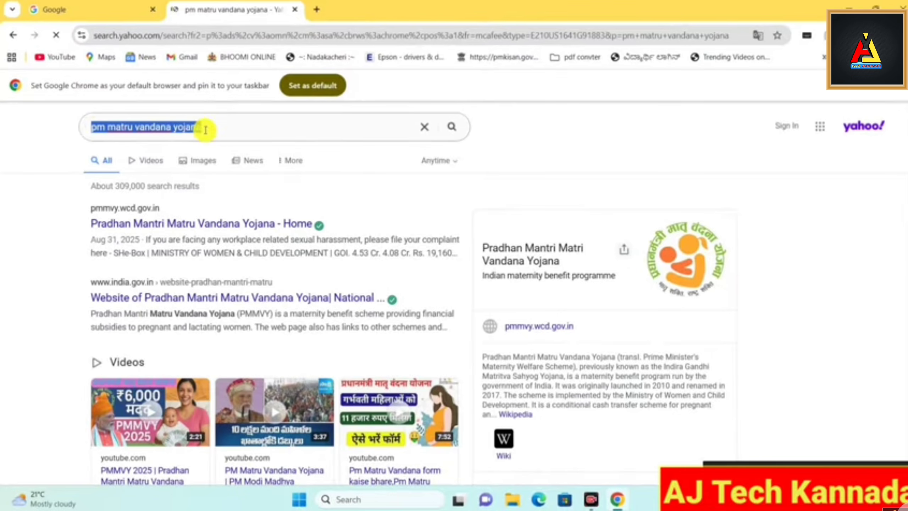
left_click(213, 128)
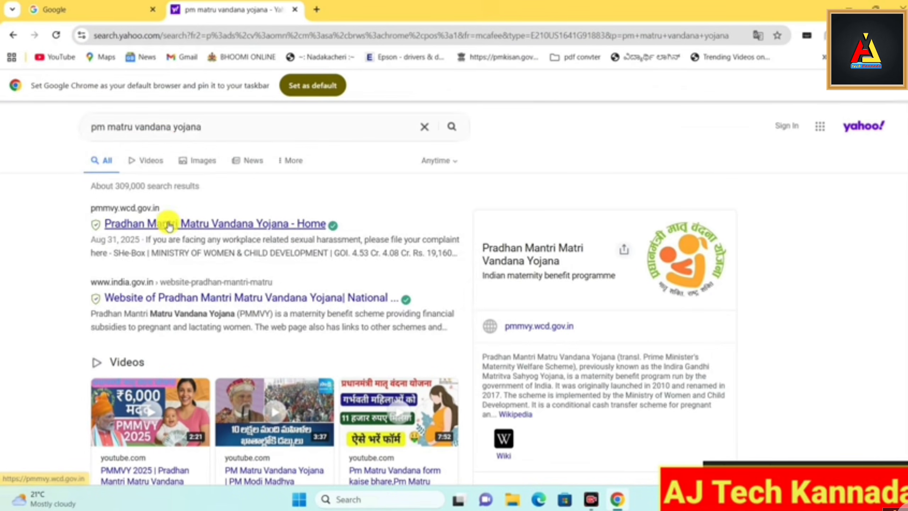
left_click(176, 225)
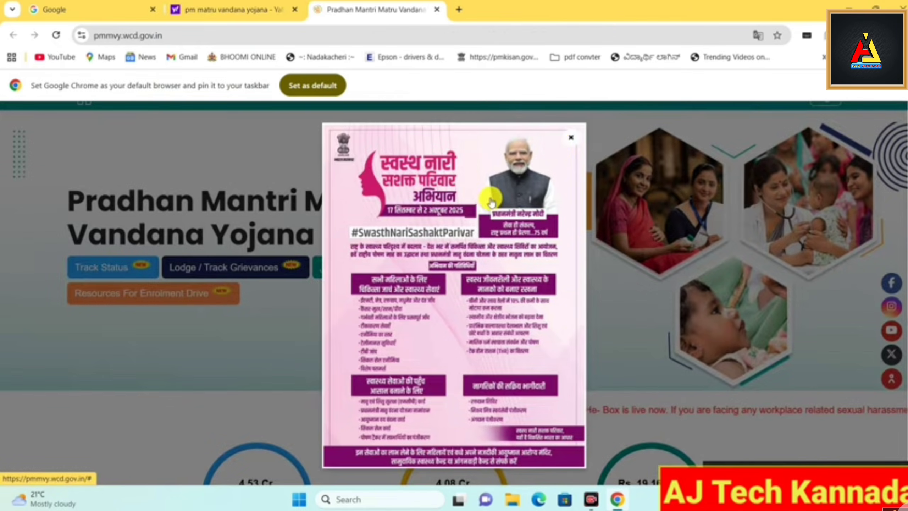
left_click(570, 141)
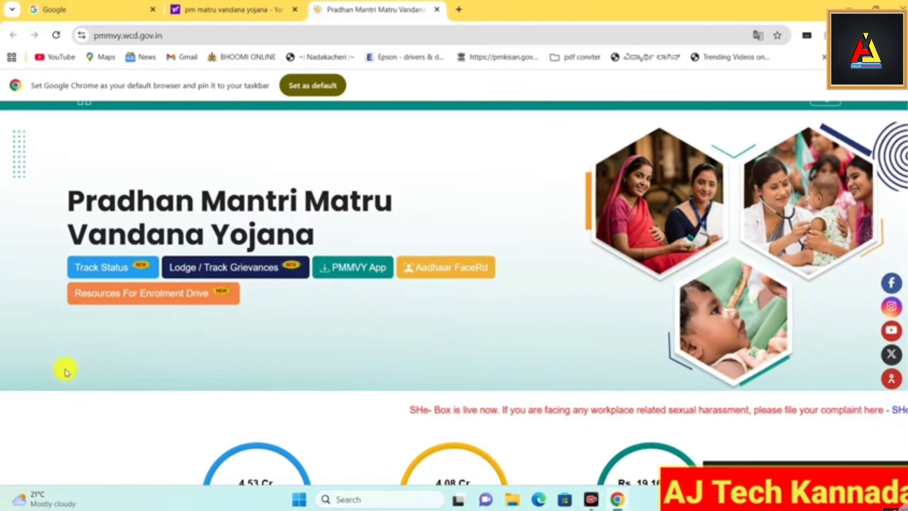
- Open the login page of the PMMVY portal from its home page
scroll(378, 307, "down", 5)
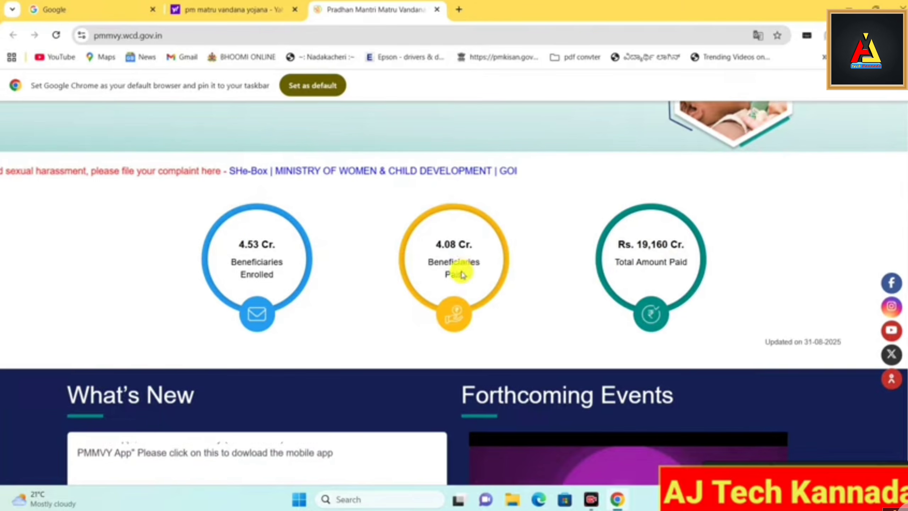
scroll(439, 268, "up", 8)
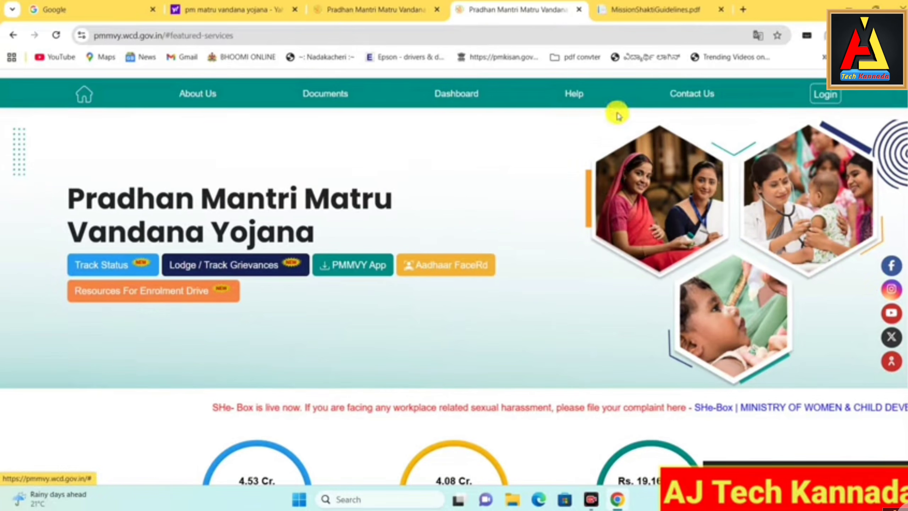
mouse_move(572, 90)
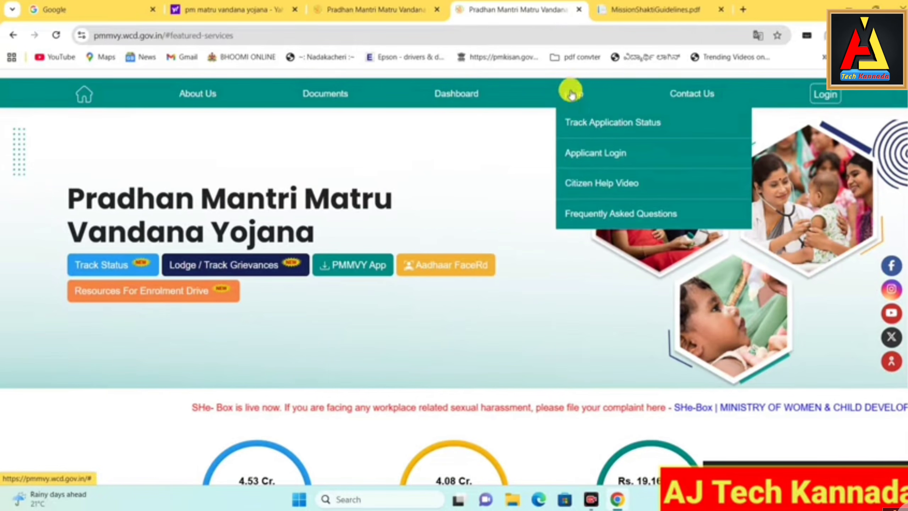
left_click(586, 155)
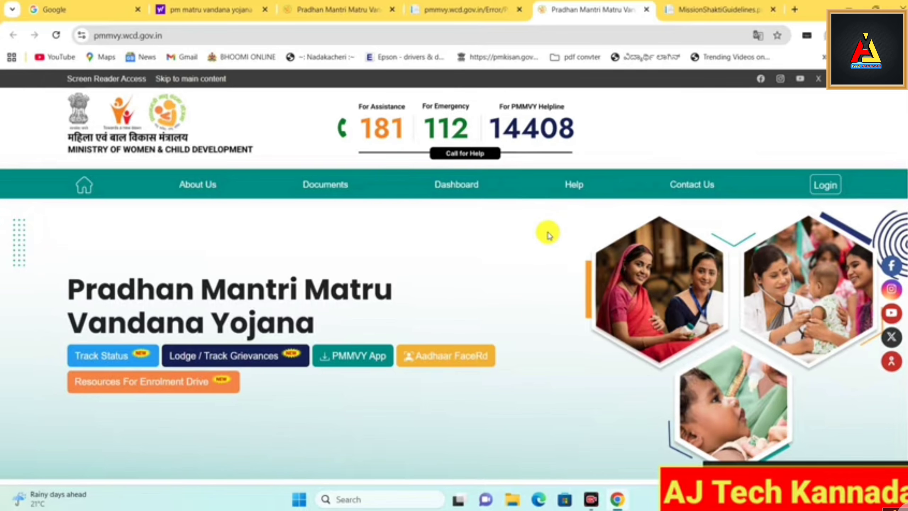
left_click(832, 191)
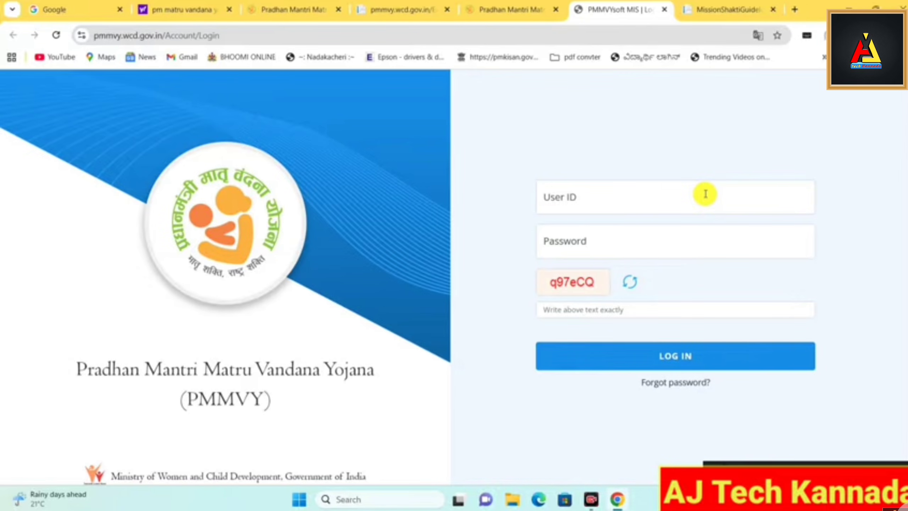
- Log in to the portal by entering the user ID, account password and captcha text
left_click(617, 191)
key("Caps_Lock")
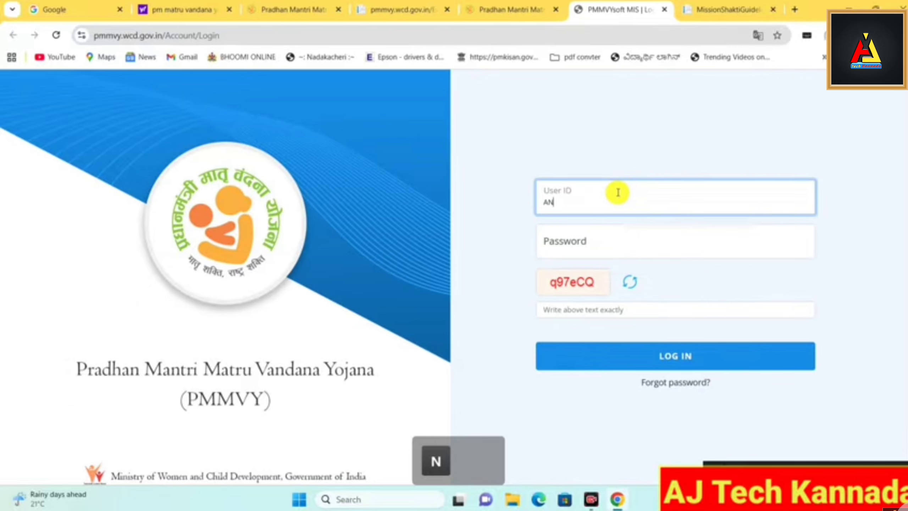
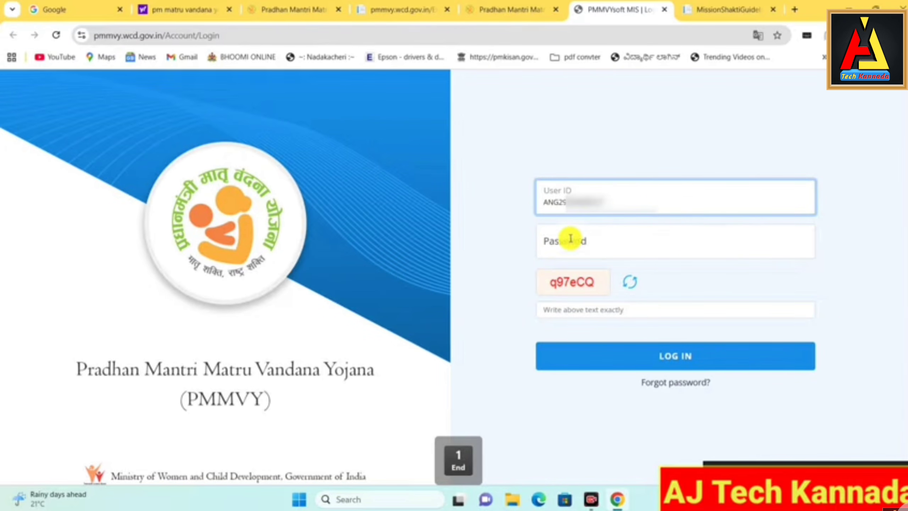
left_click(558, 244)
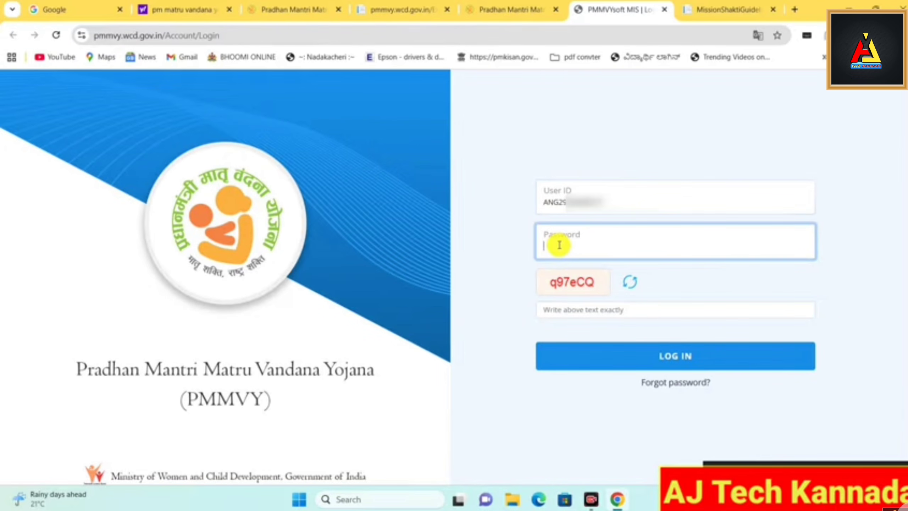
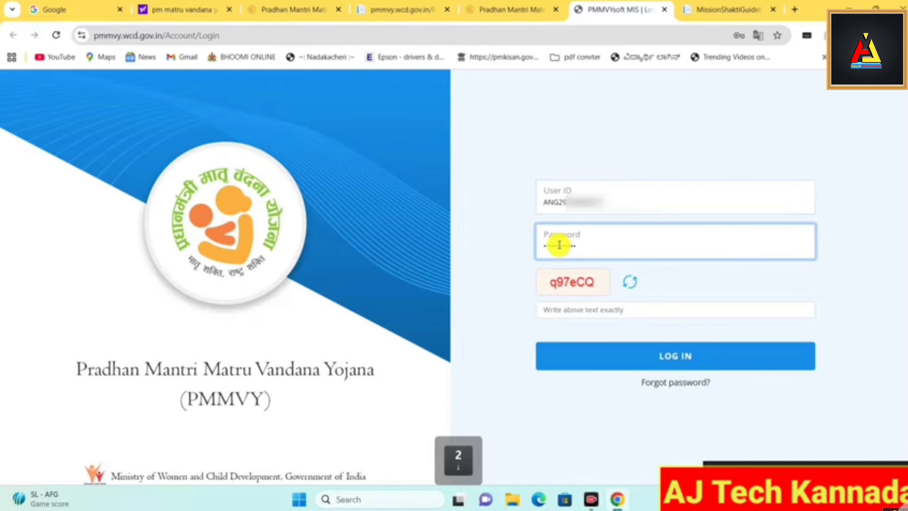
left_click(578, 312)
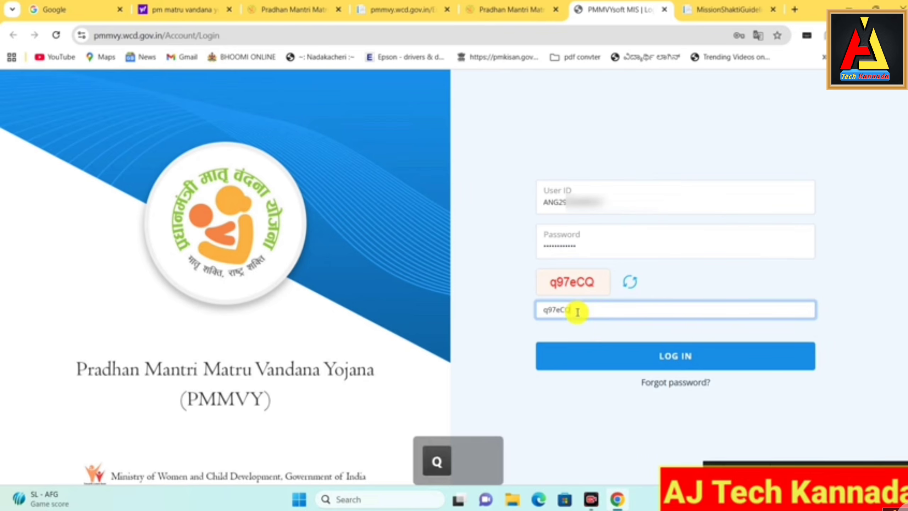
left_click(694, 356)
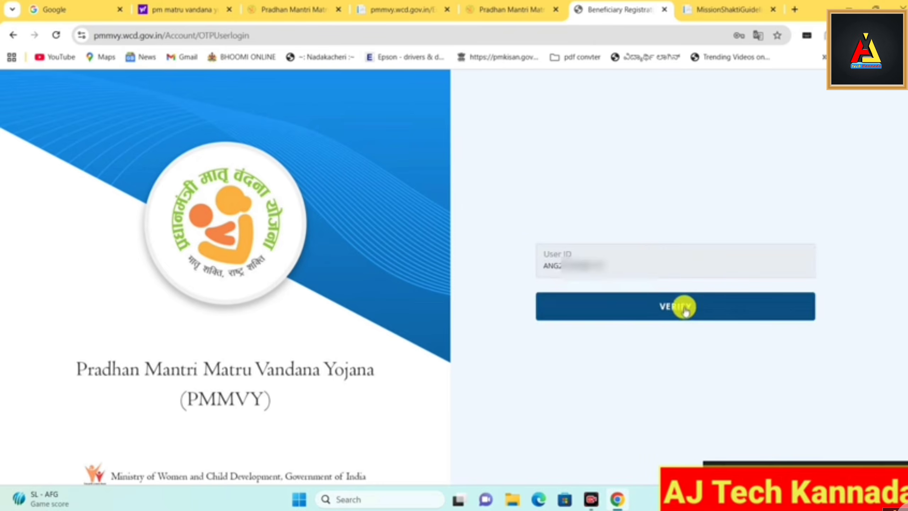
- Request a one-time verification code for the login, enter it and validate it
left_click(682, 304)
left_click(564, 292)
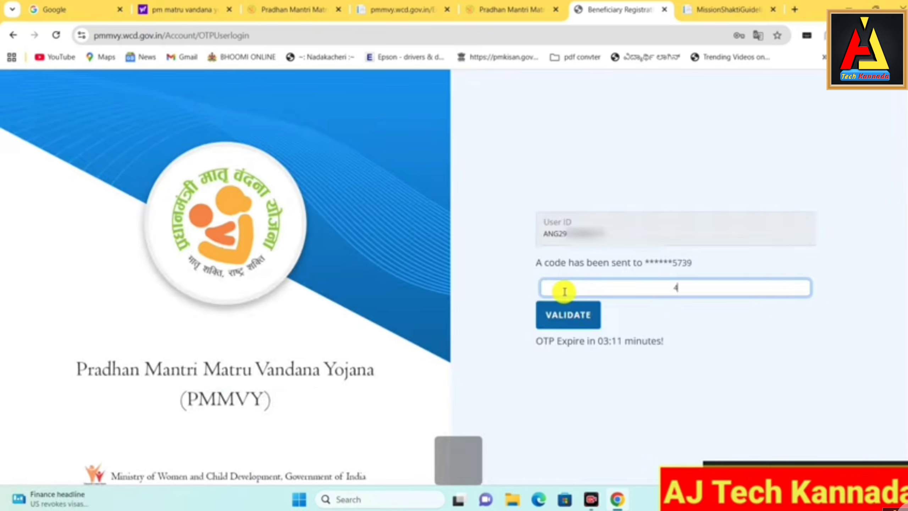
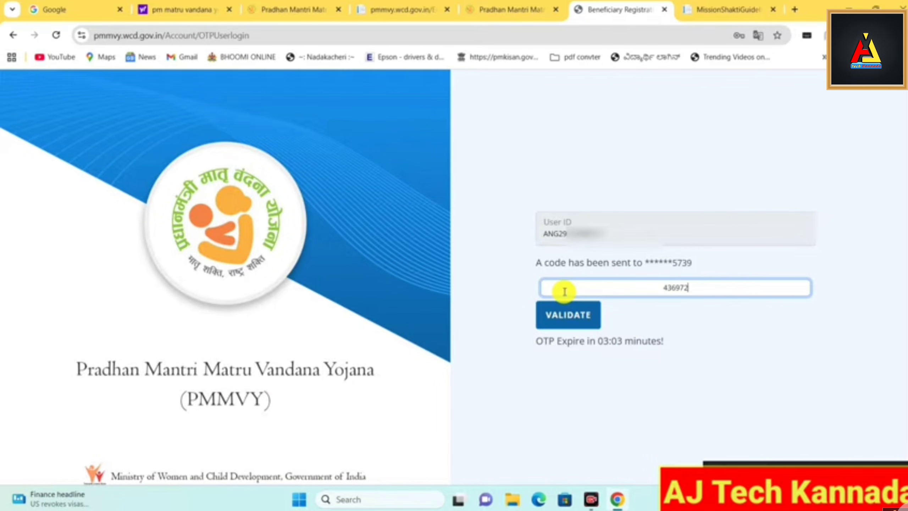
left_click(581, 315)
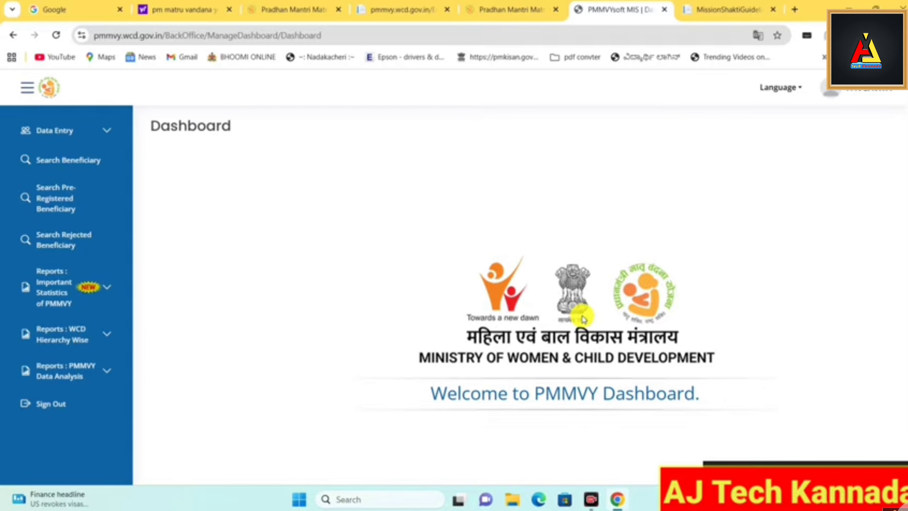
- Open the new Beneficiary Registration form from the data entry options
scroll(622, 209, "down", 1)
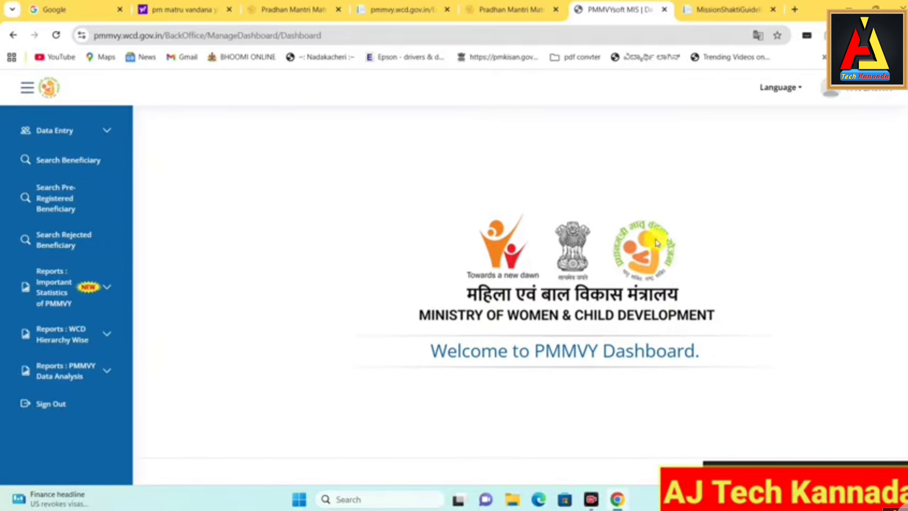
scroll(148, 209, "up", 1)
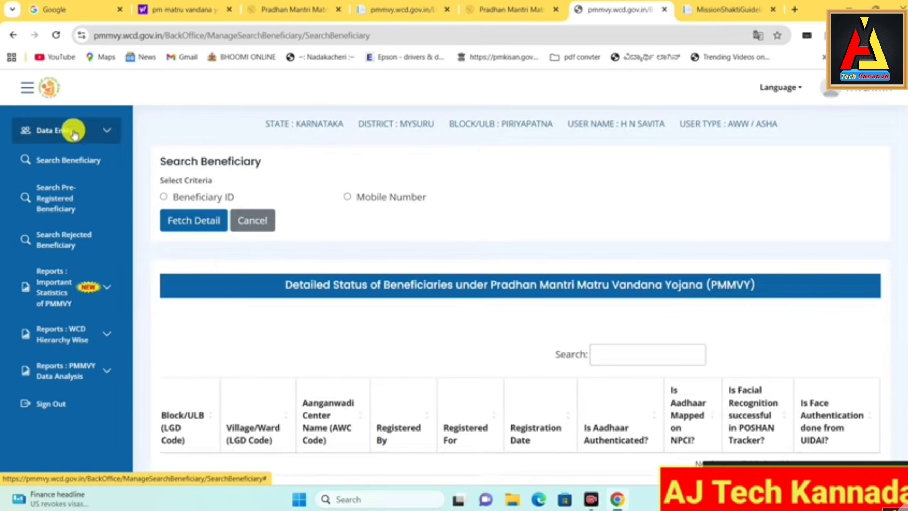
left_click(81, 131)
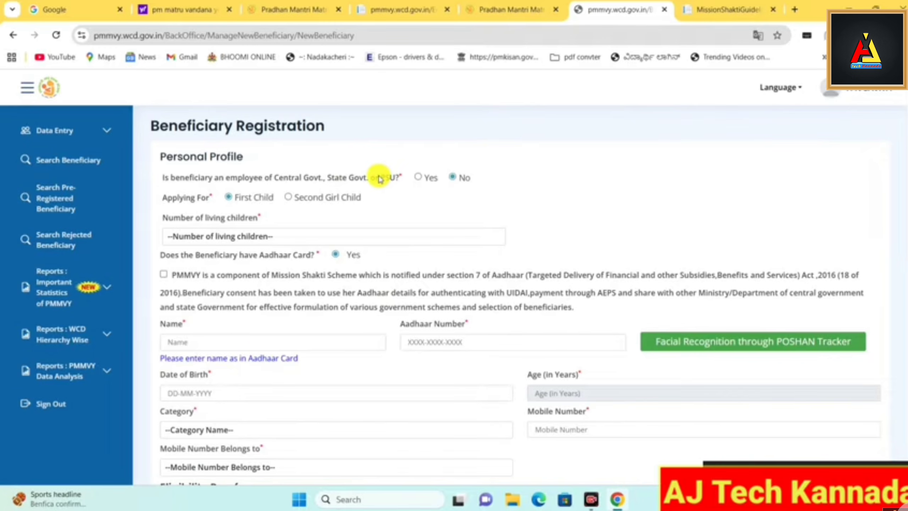
- Try Yes for government employment, return it to No, and try 1 living child for a first-child application
left_click(418, 177)
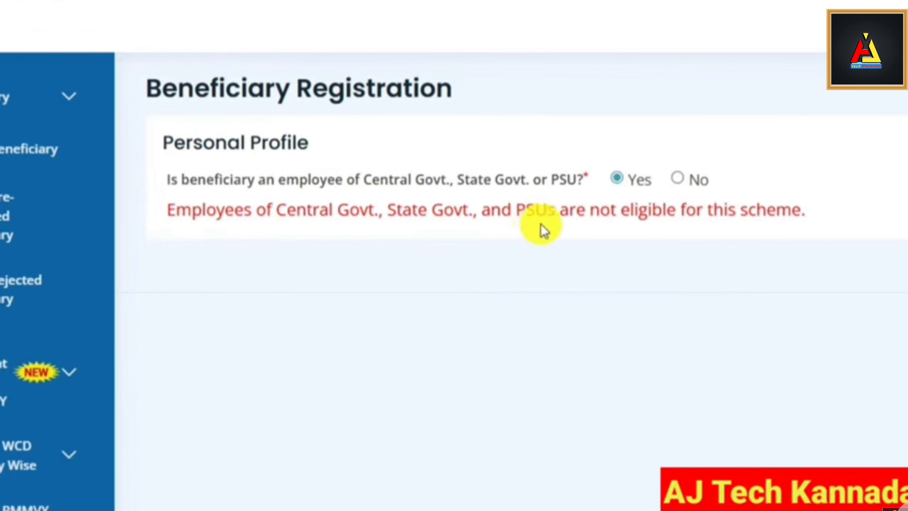
left_click(677, 179)
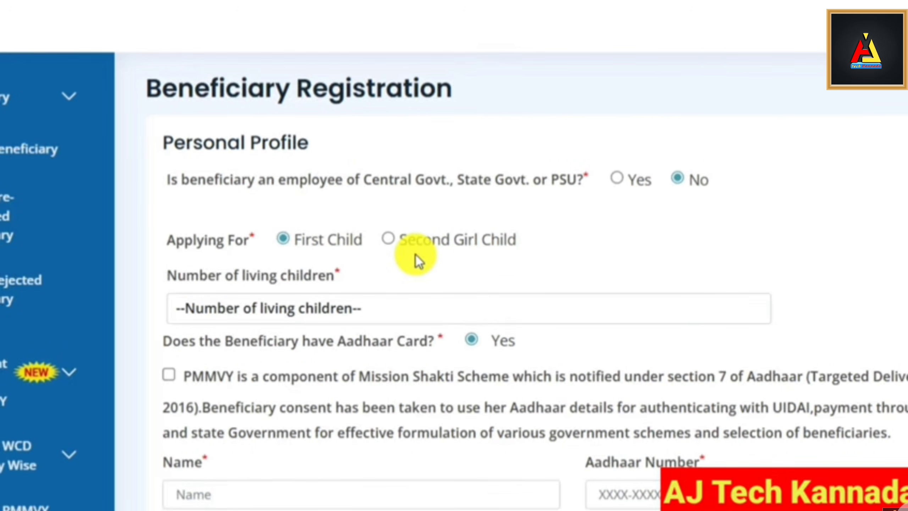
left_click(265, 307)
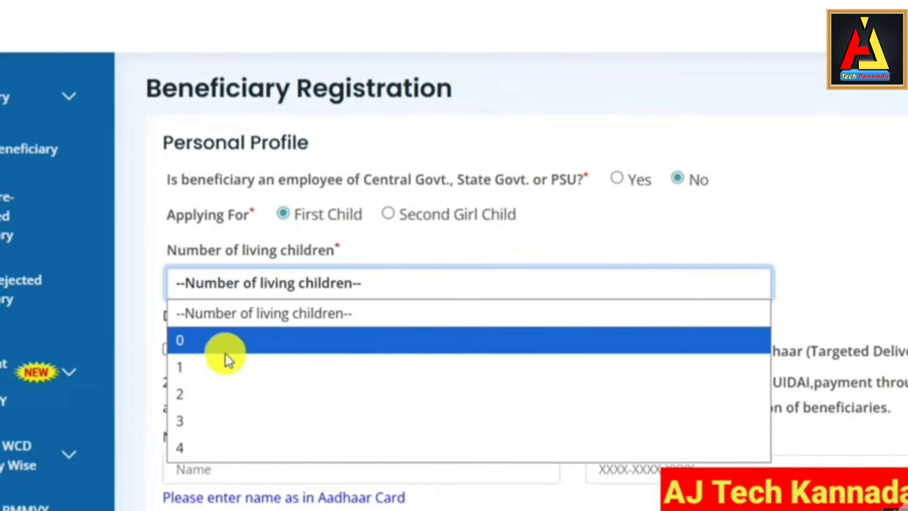
left_click(218, 365)
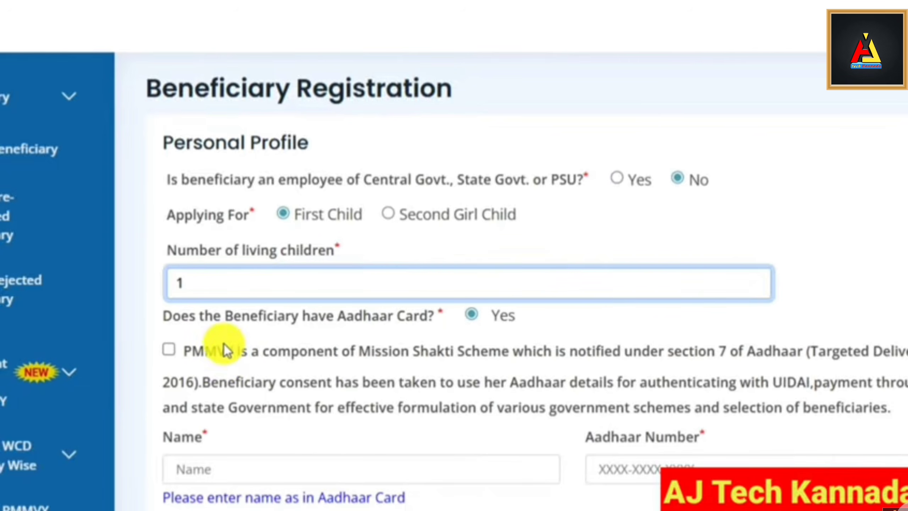
- Set the application to Second Girl Child with 2 living children
left_click(388, 213)
left_click(320, 283)
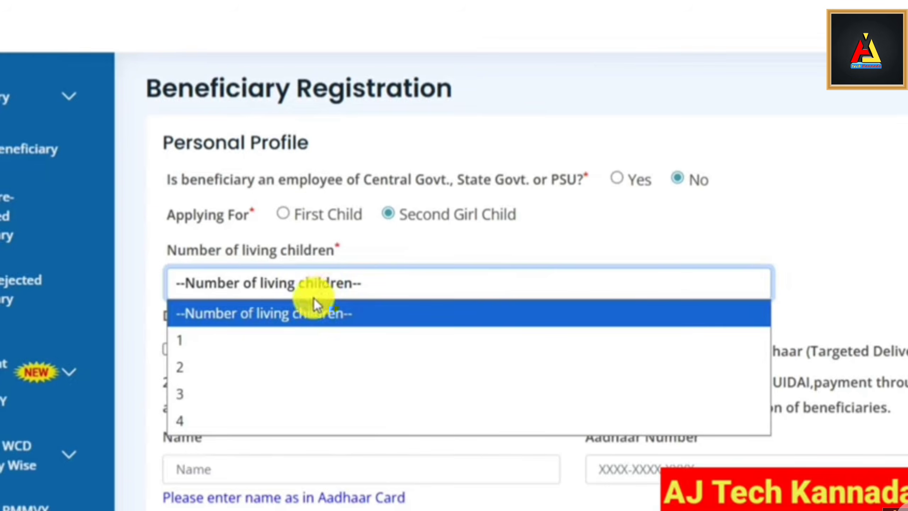
left_click(234, 369)
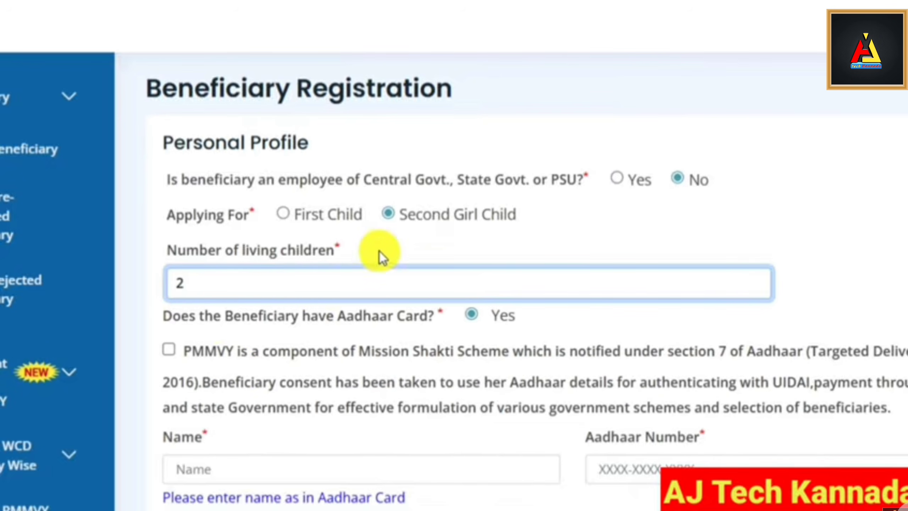
- Accept the declaration giving consent to use the beneficiary's Aadhaar details for UIDAI authentication and payment
left_click_drag(189, 315, 547, 326)
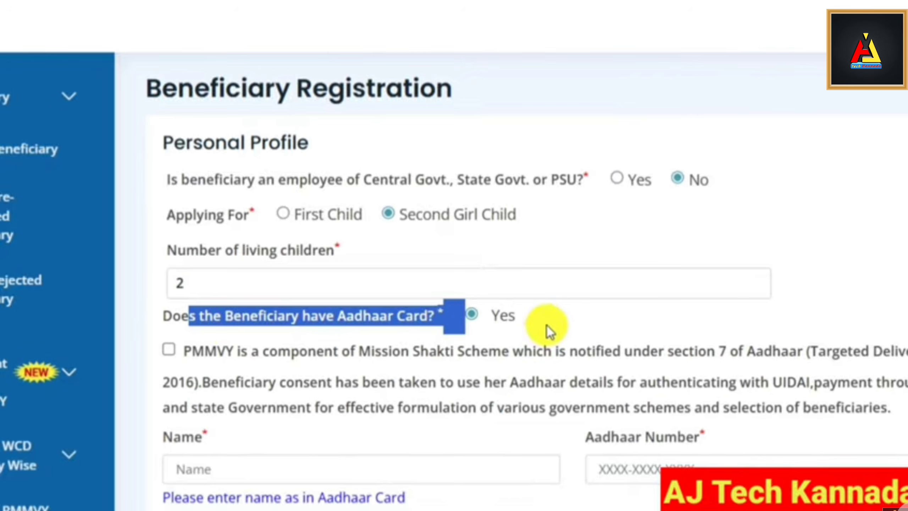
left_click(546, 325)
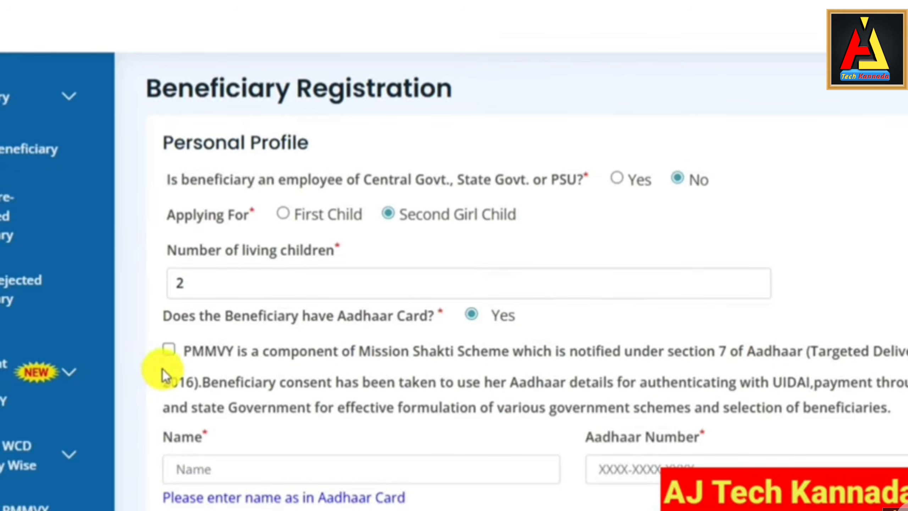
left_click(180, 352)
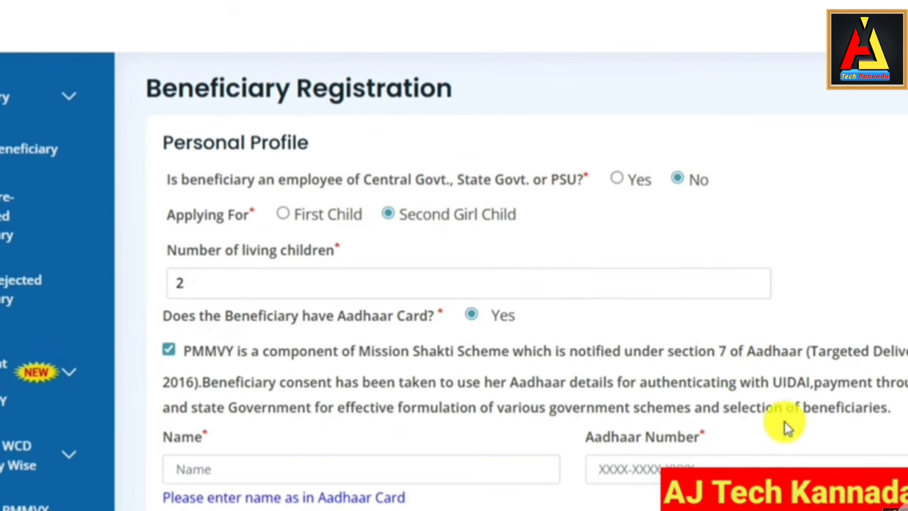
left_click_drag(816, 382, 907, 384)
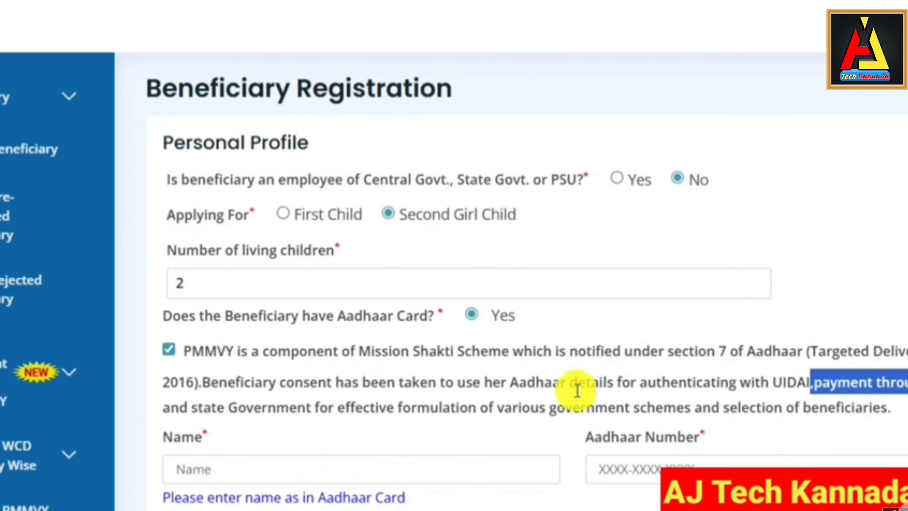
left_click_drag(501, 382, 821, 384)
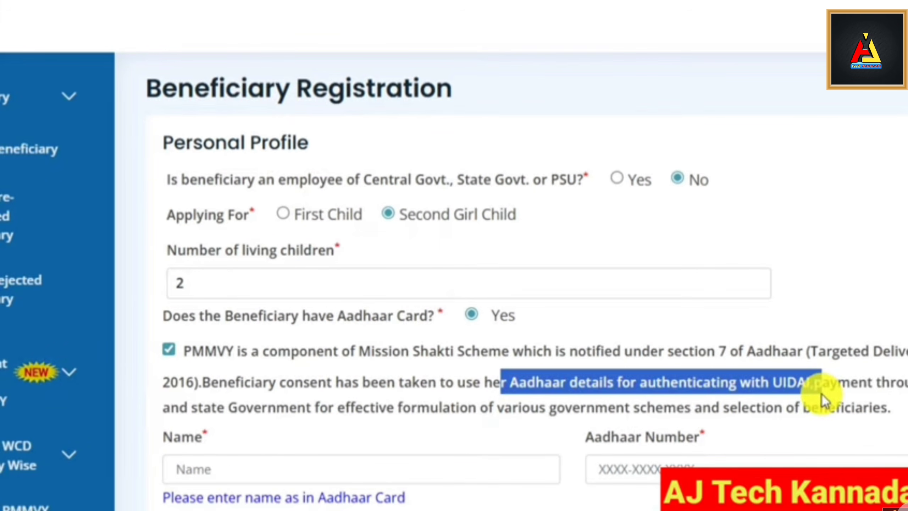
left_click(795, 292)
- Review the Name, Aadhaar Number, Category and Mobile Number fields of the personal profile, including the available category options
scroll(795, 292, "down", 3)
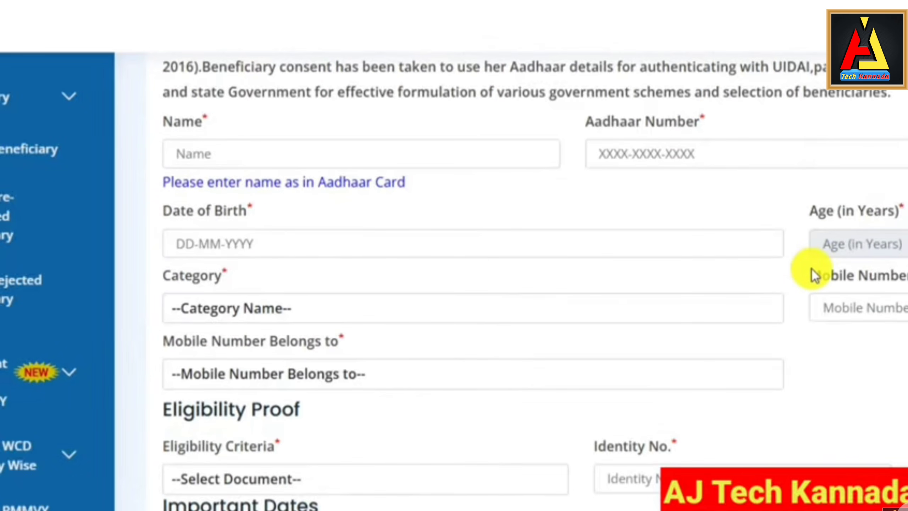
left_click(208, 154)
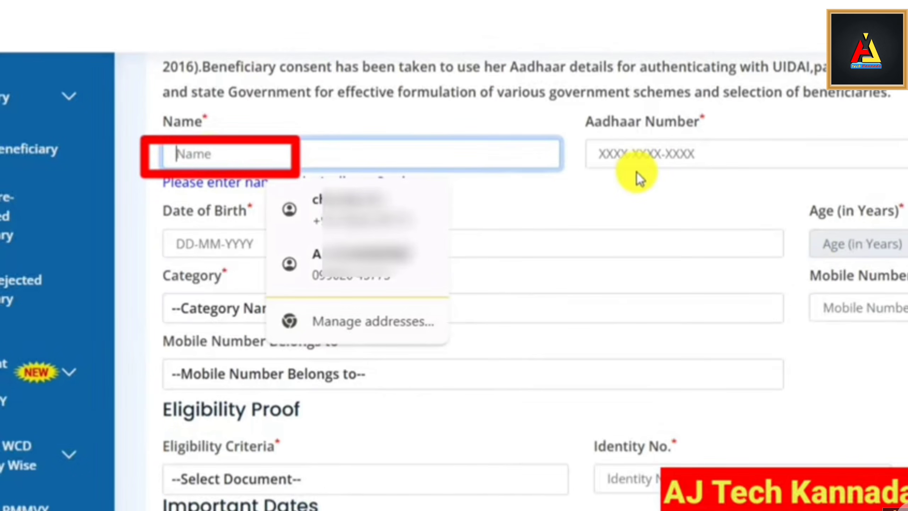
left_click(622, 146)
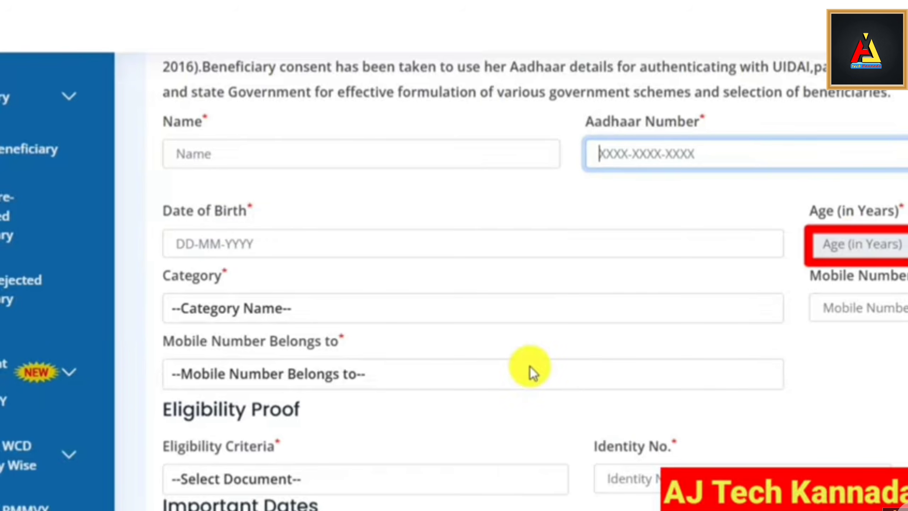
left_click(265, 303)
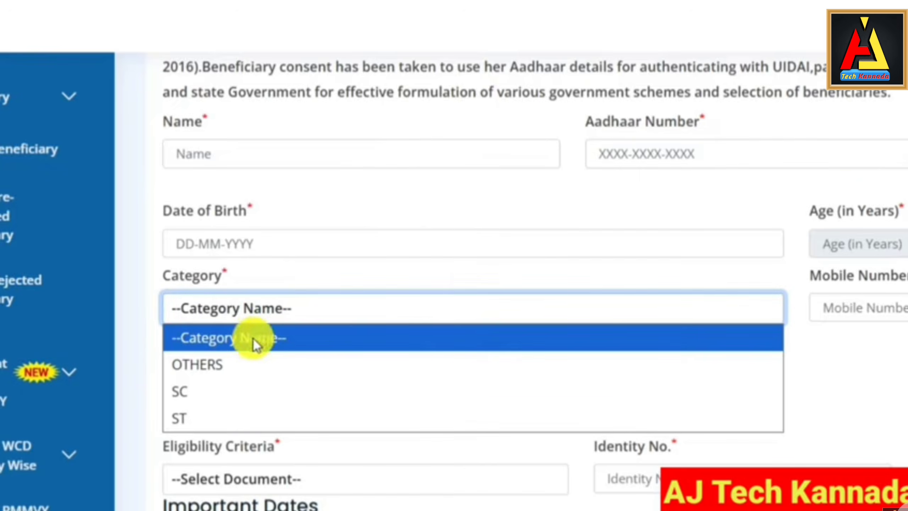
left_click(350, 281)
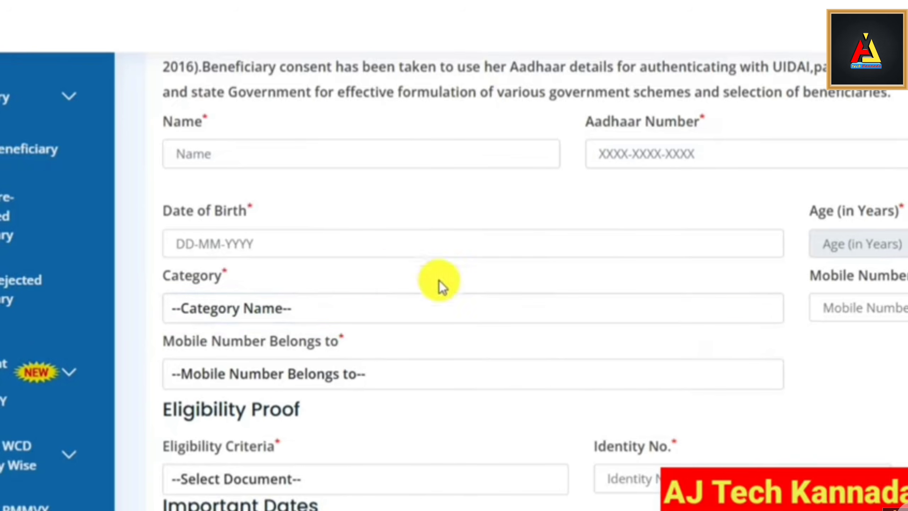
left_click(832, 311)
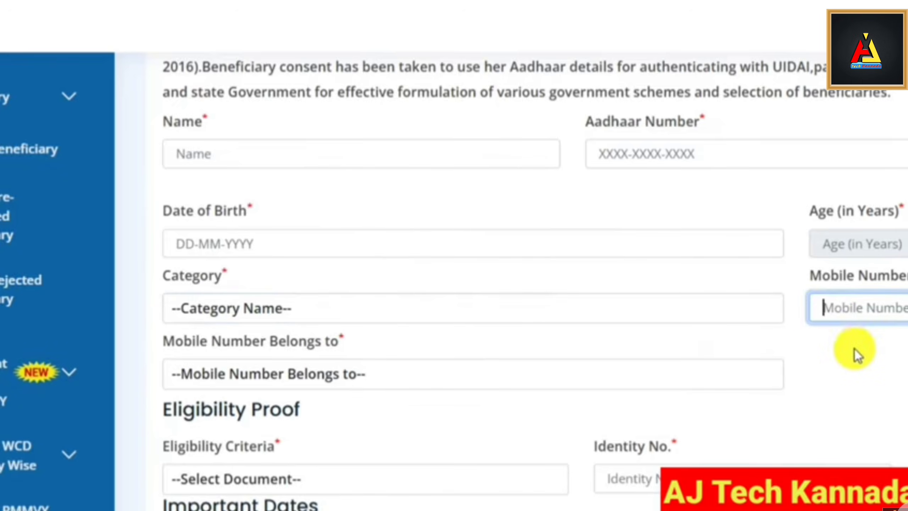
- Set the mobile number's owner to Husband in the personal profile
scroll(403, 369, "down", 3)
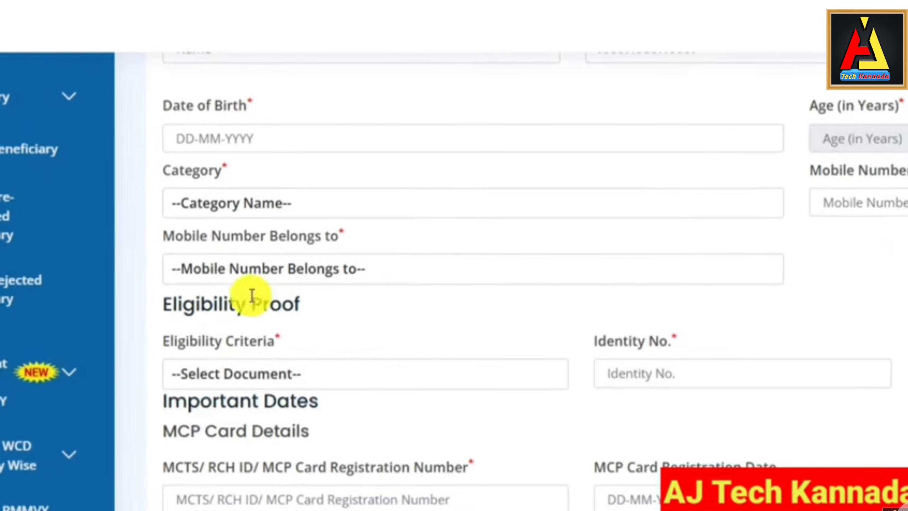
left_click(234, 280)
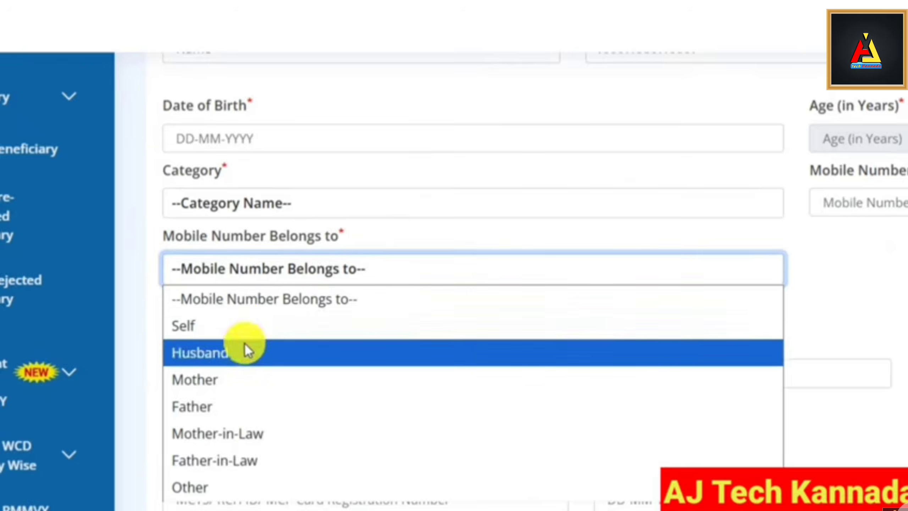
left_click(211, 357)
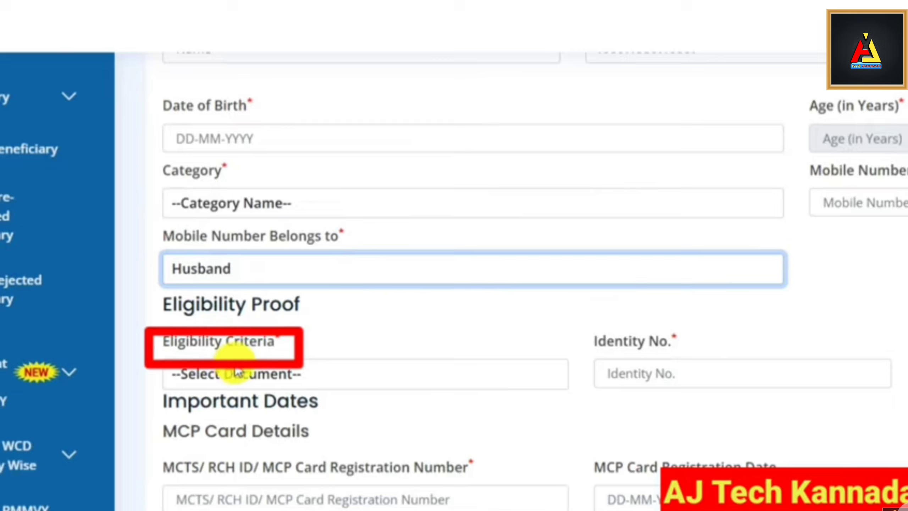
- Set the eligibility criteria to Women holder of BPL ration Card and check its identity number and proof upload fields
left_click(216, 374)
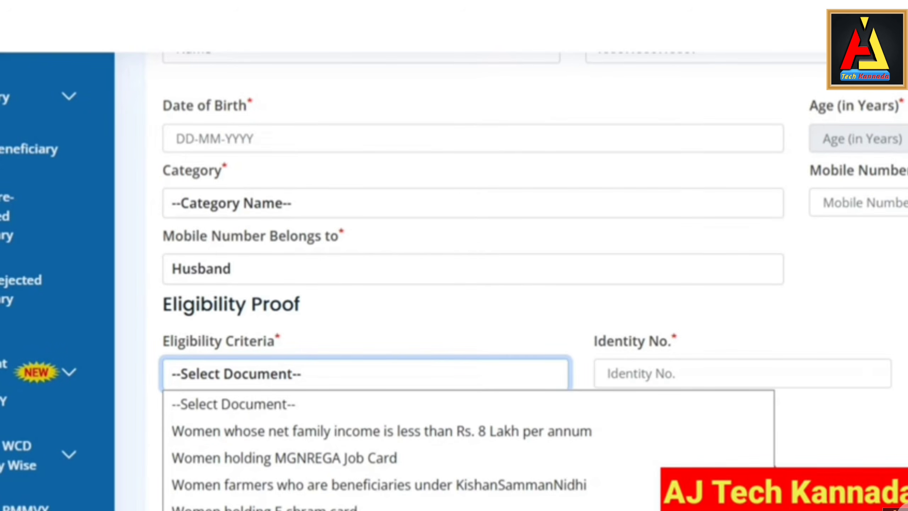
left_click(230, 503)
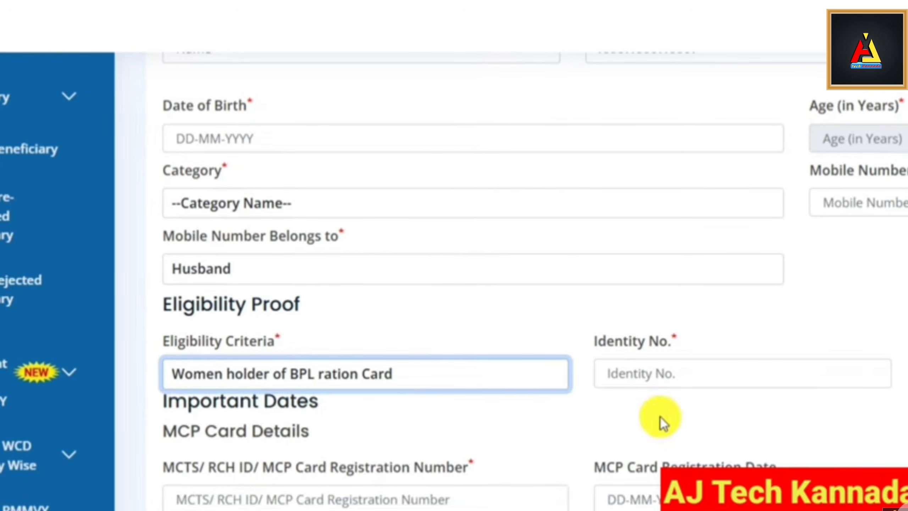
left_click(611, 373)
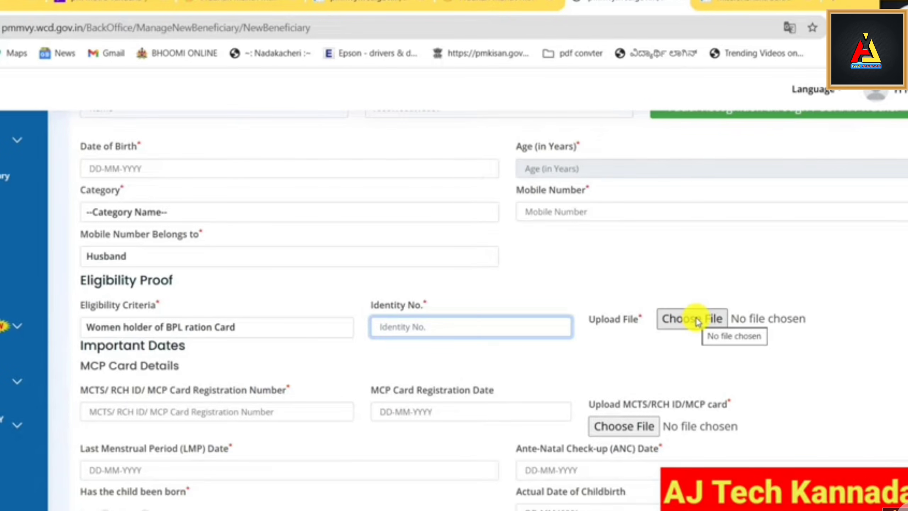
left_click(688, 321)
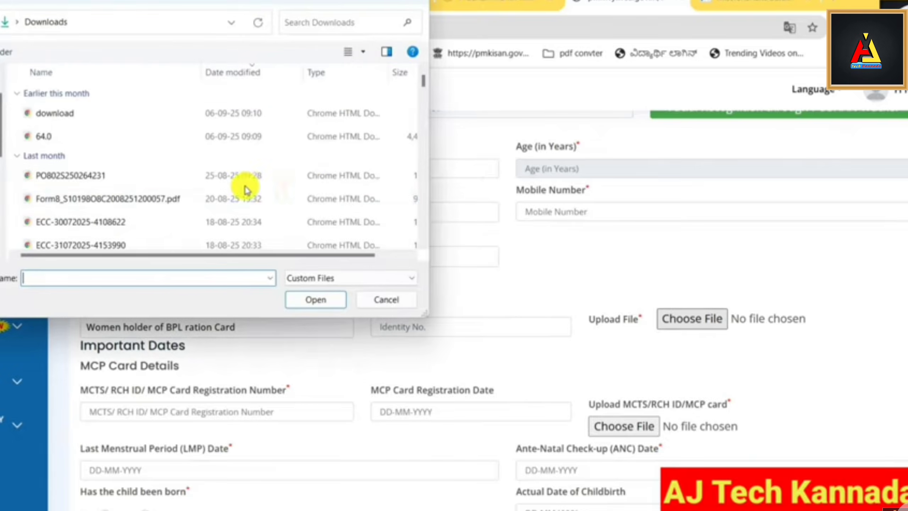
left_click(424, 1)
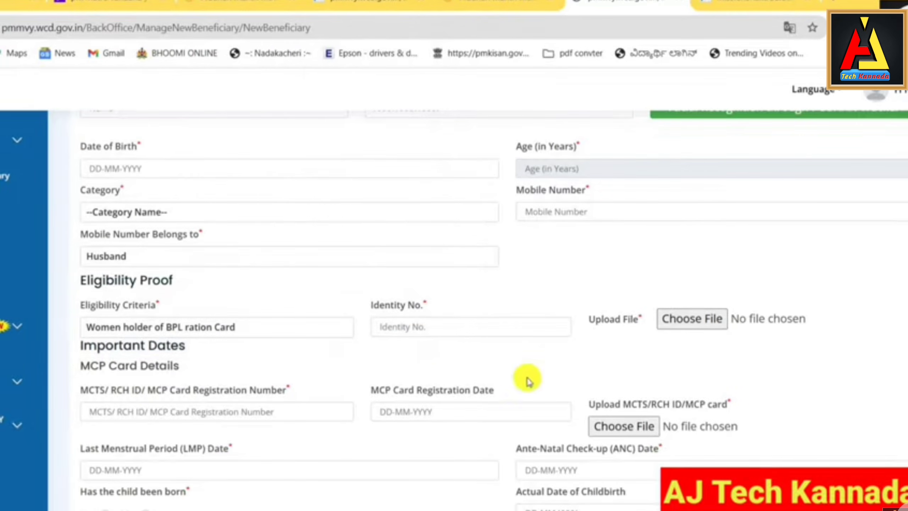
- Examine the MCP card details: the registration number field, the registration date calendar and the card upload
scroll(536, 312, "down", 1)
scroll(766, 280, "down", 2)
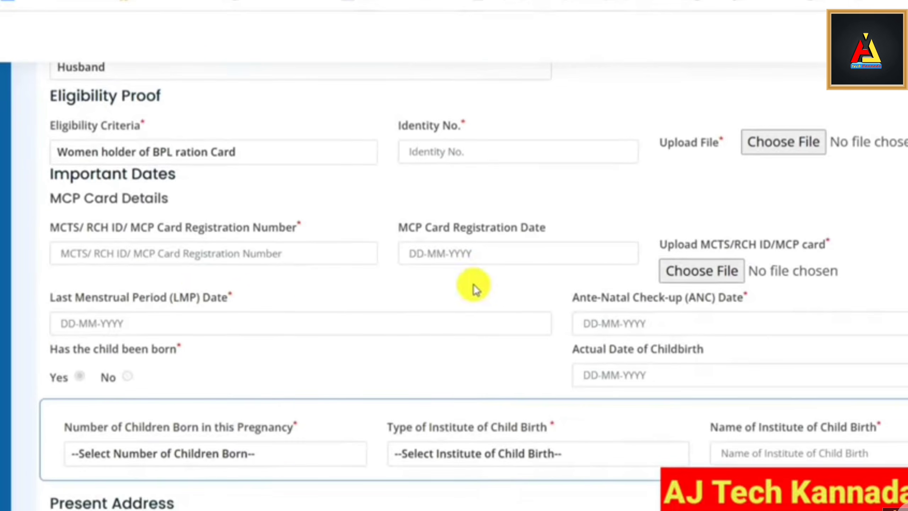
left_click(62, 254)
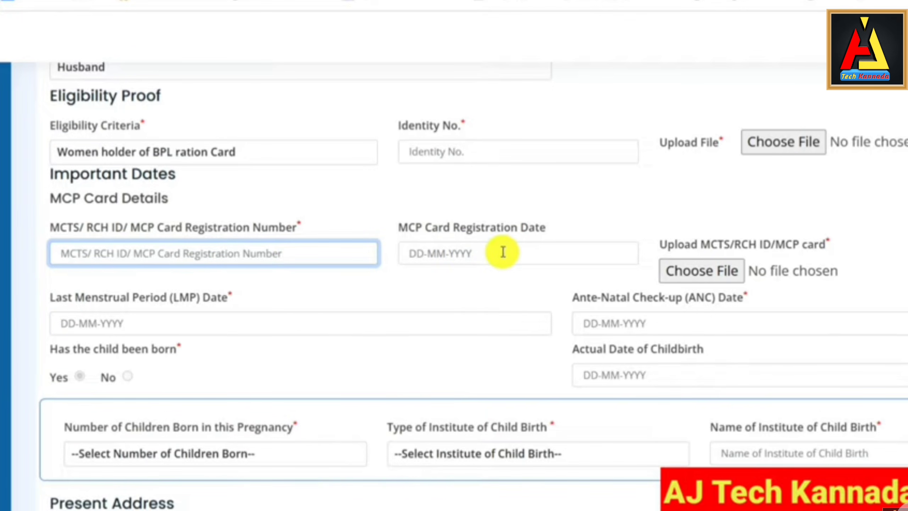
left_click(487, 257)
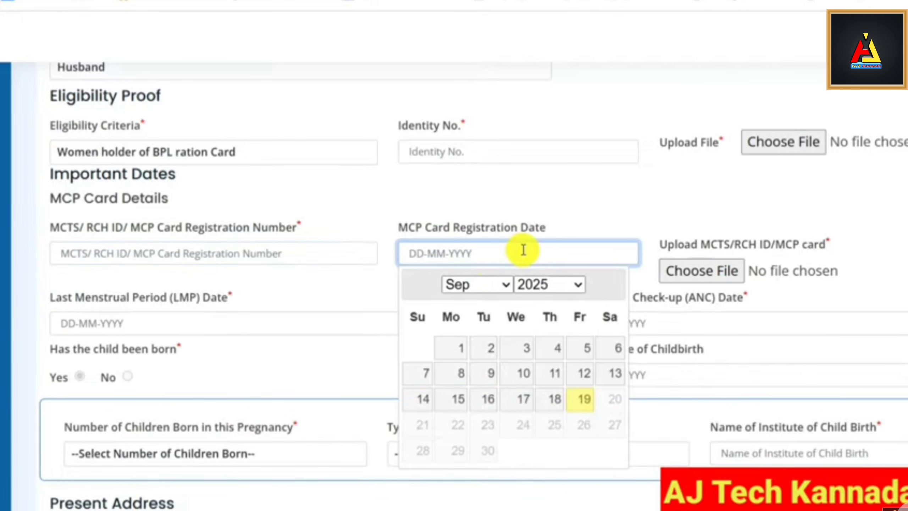
left_click(894, 247)
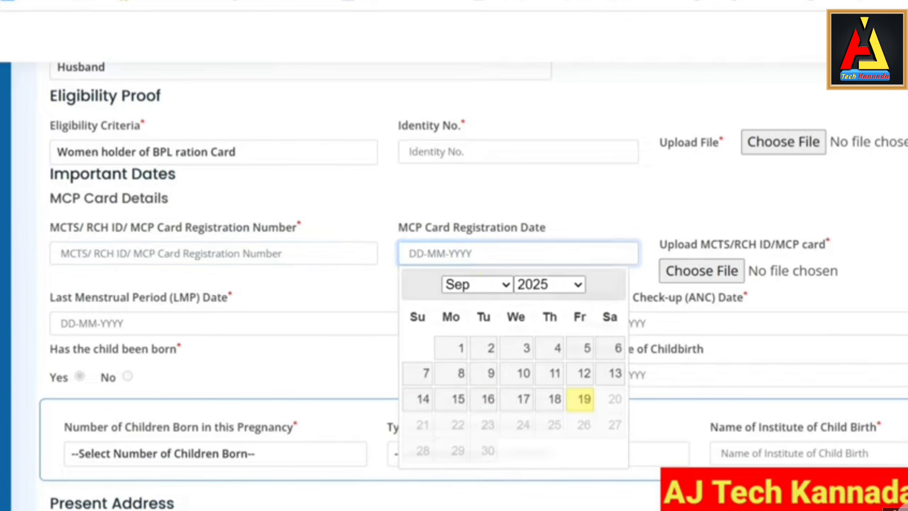
left_click(701, 269)
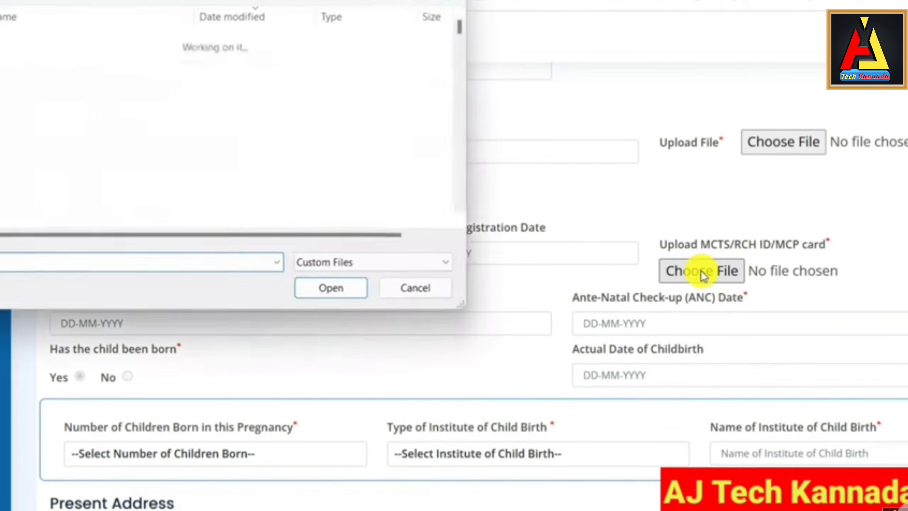
left_click(416, 288)
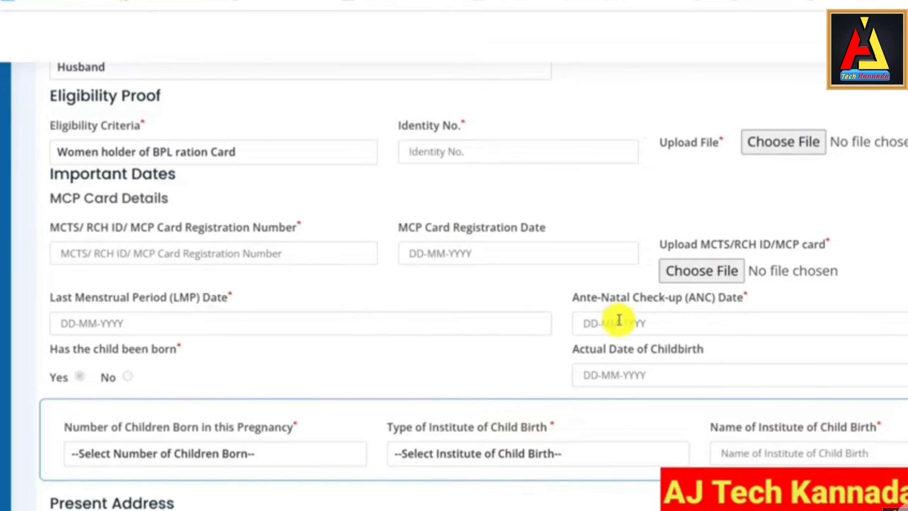
- Examine the Ante-Natal Check-up date, child-born question and Actual Date of Childbirth fields under Important Dates
left_click(732, 322)
left_click(479, 368)
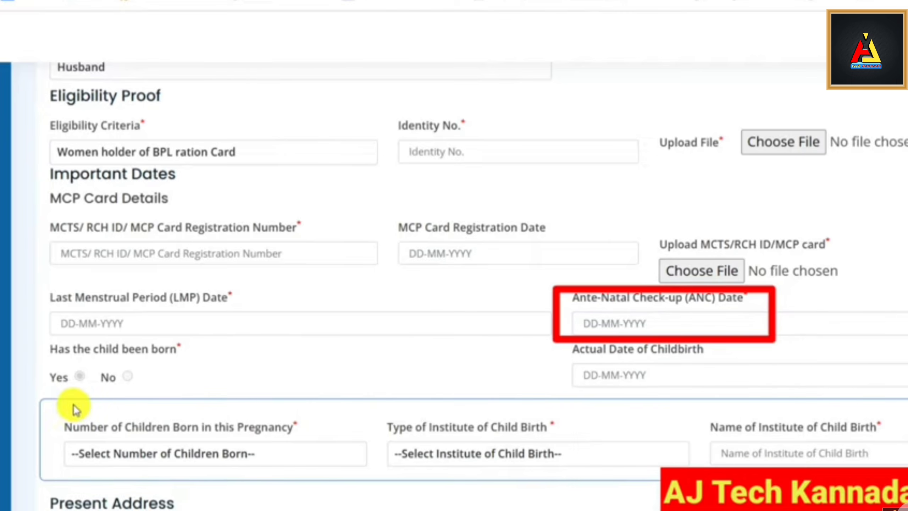
left_click(133, 375)
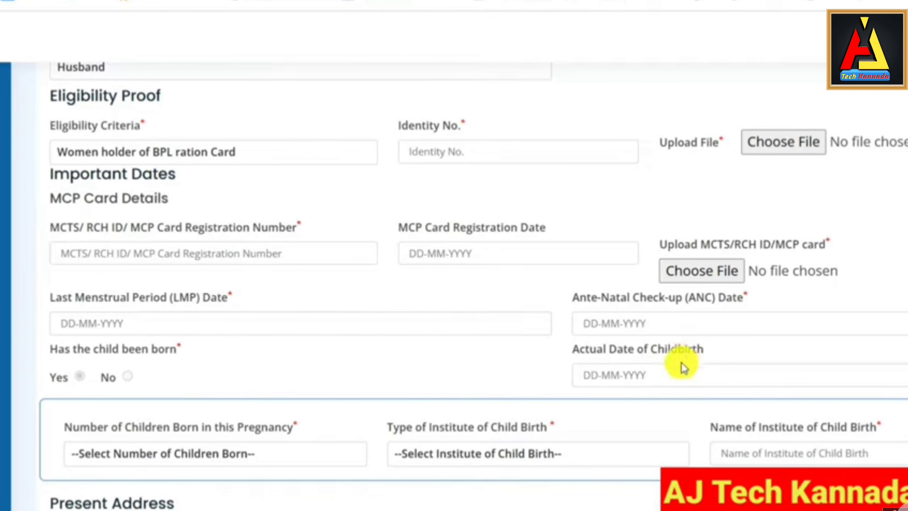
left_click(661, 379)
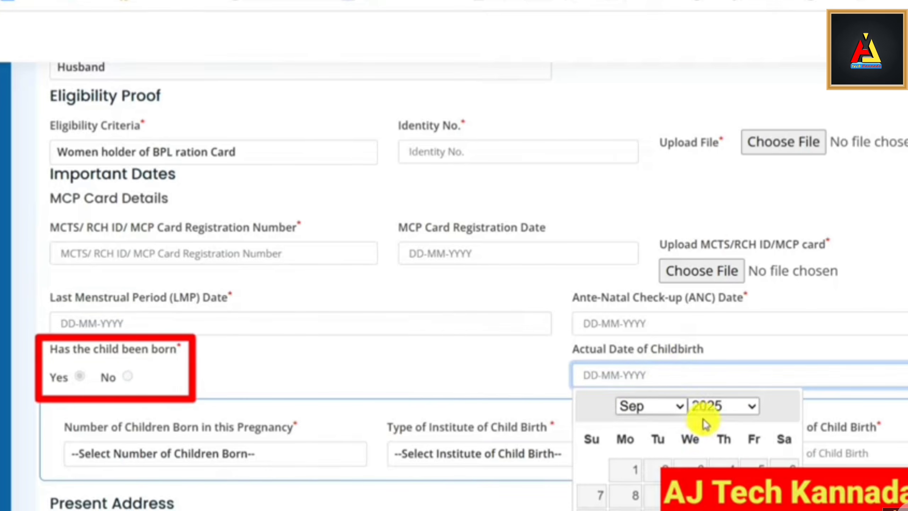
left_click(493, 358)
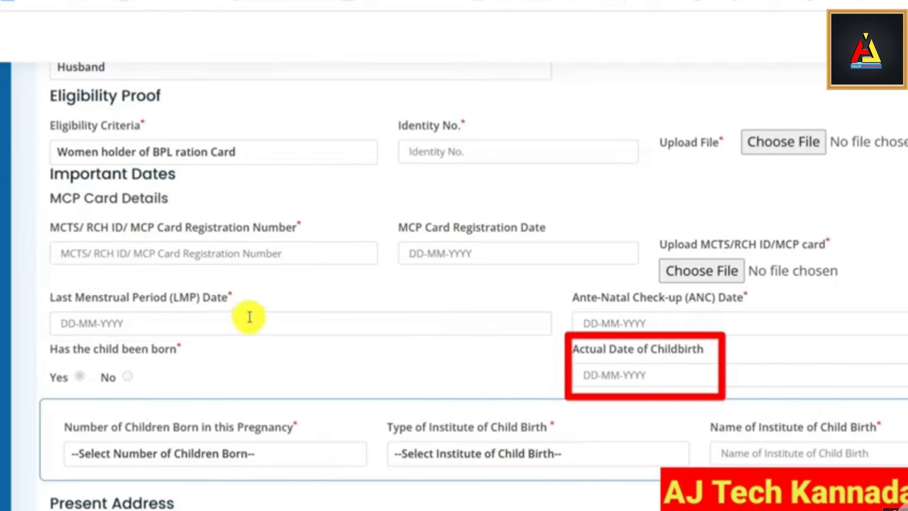
- Record 1 child born in this pregnancy with Government Hospital as the institute type, and check the institute name field
scroll(460, 318, "down", 6)
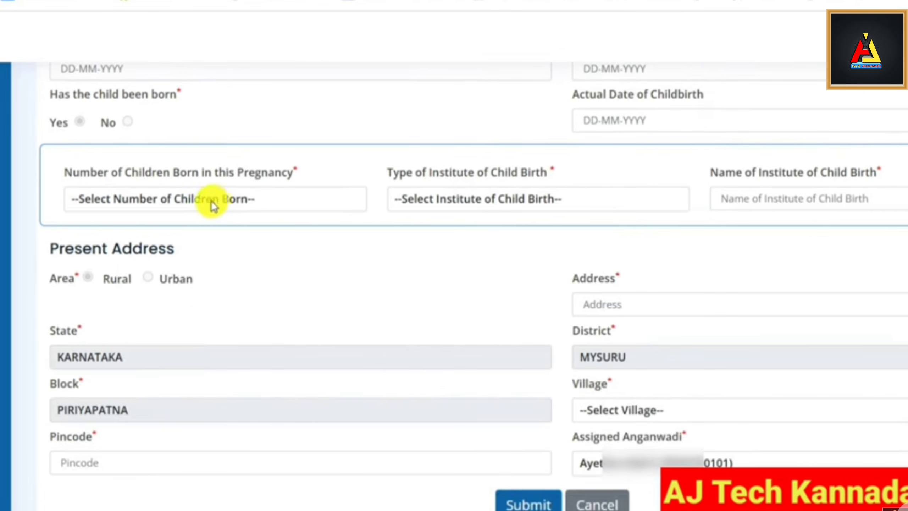
left_click(222, 199)
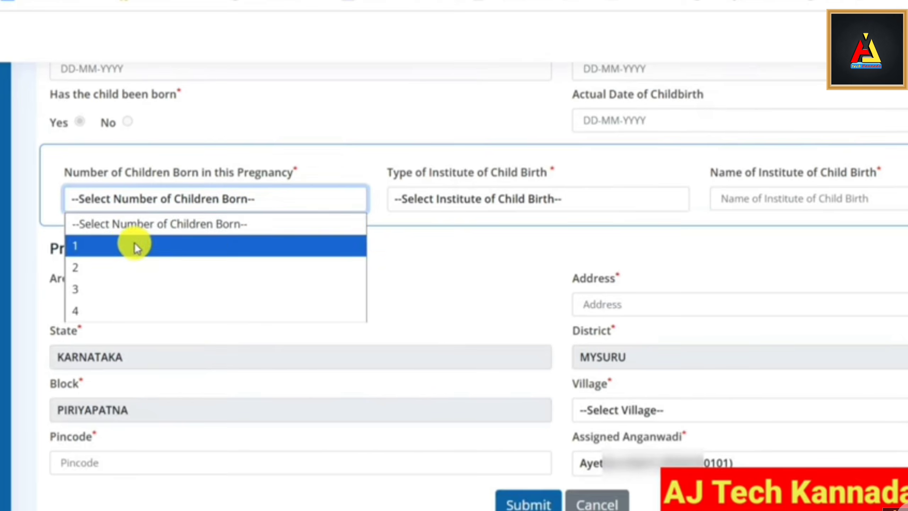
left_click(120, 247)
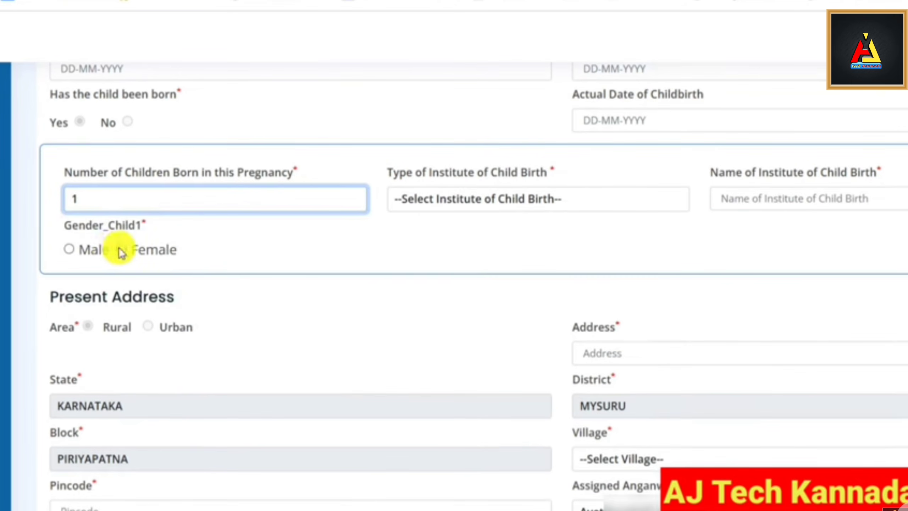
left_click(512, 202)
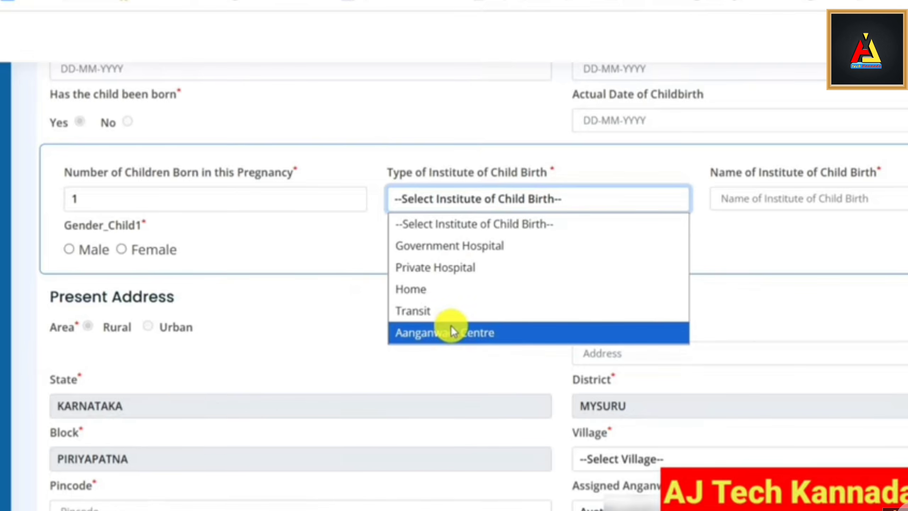
left_click(472, 247)
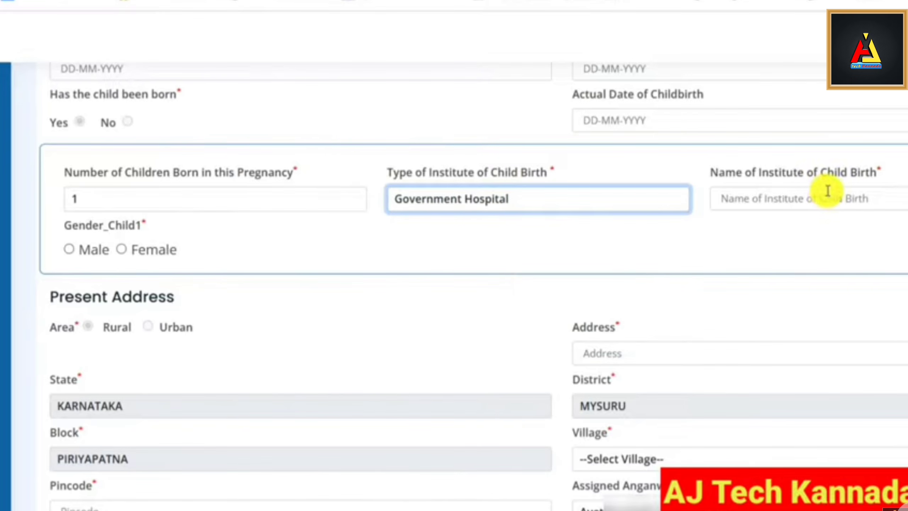
left_click(765, 204)
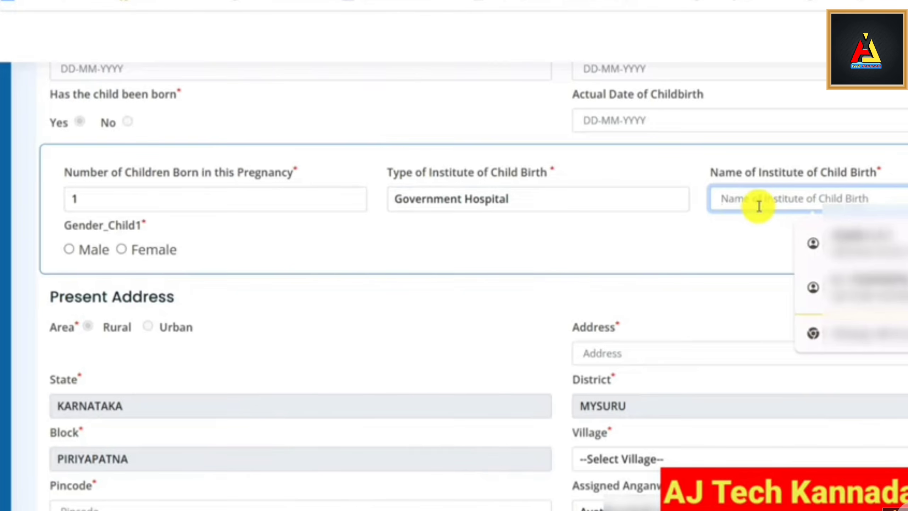
left_click(762, 230)
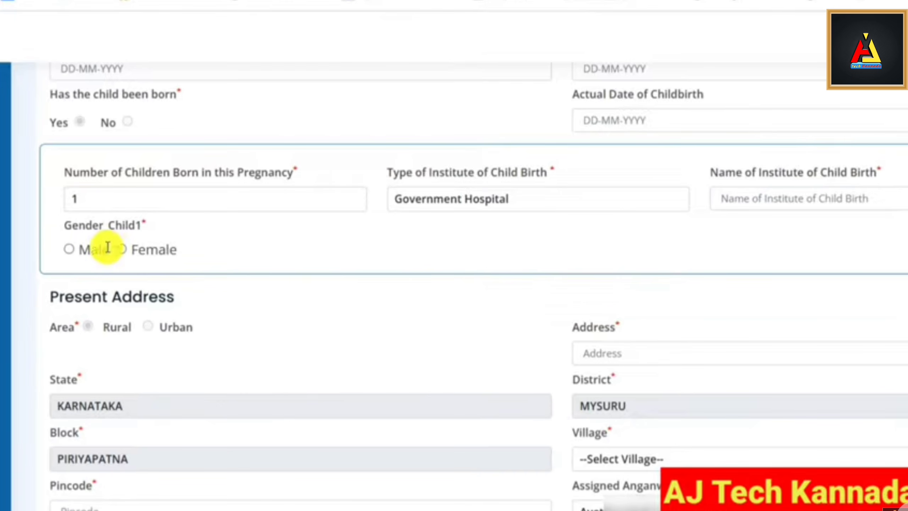
- Try both gender options for the first child and leave it set to Male
left_click(68, 250)
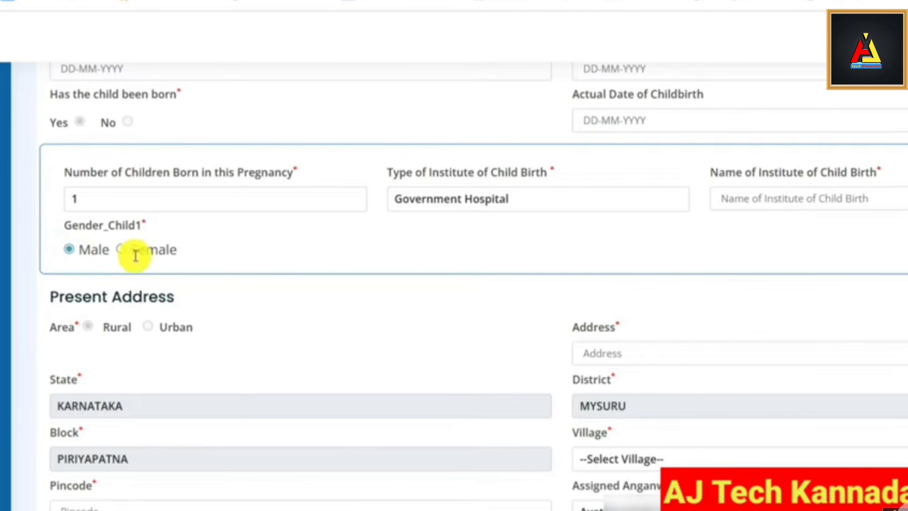
left_click(122, 249)
left_click(69, 250)
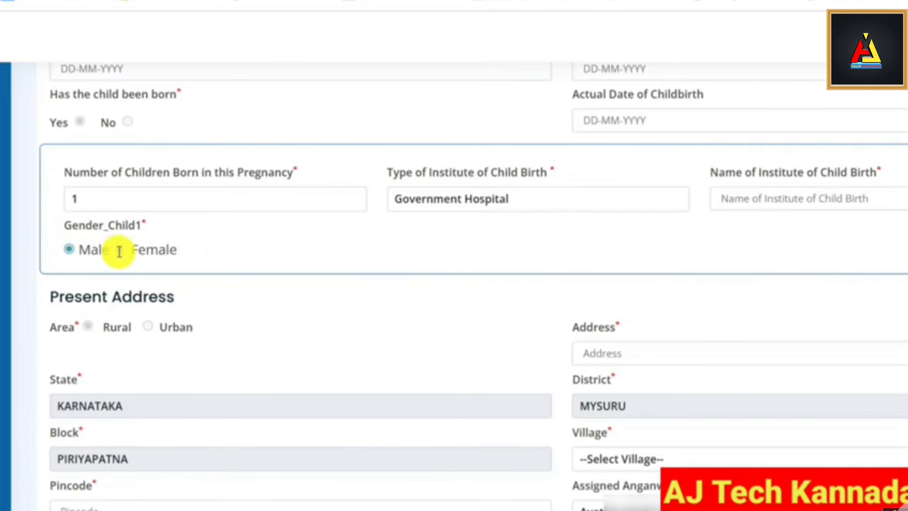
- Check the Address field in the Present Address section and select the beneficiary's village from the list
scroll(273, 214, "down", 2)
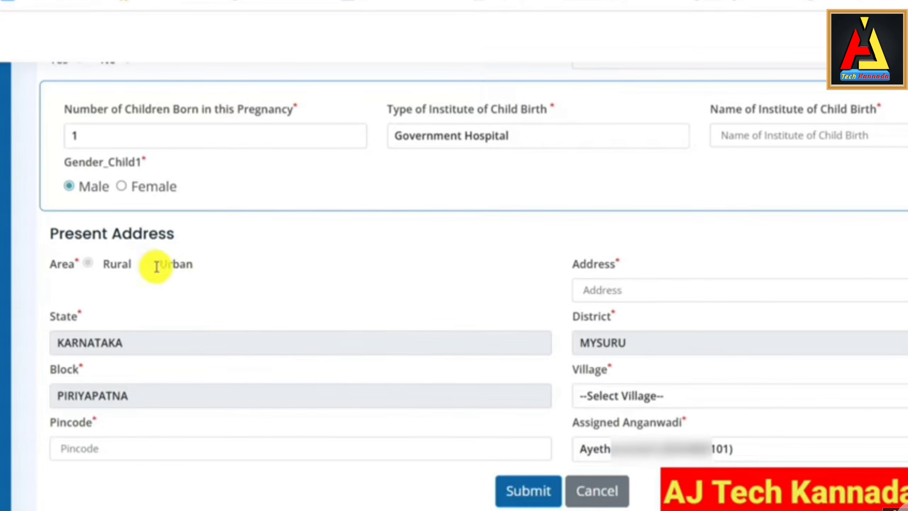
left_click(599, 290)
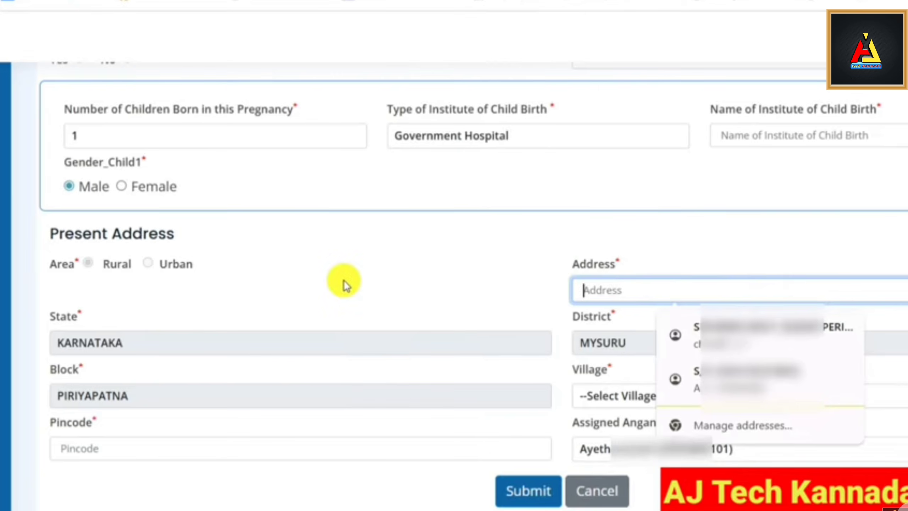
left_click(101, 366)
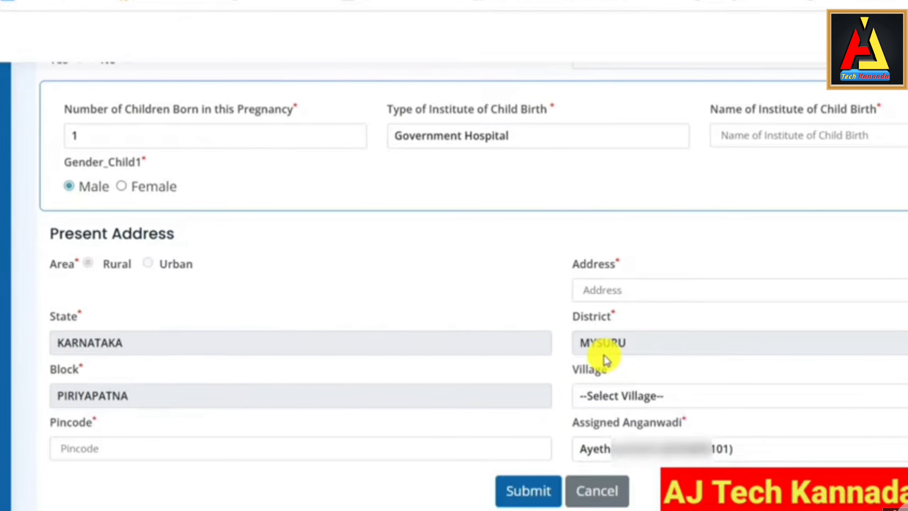
left_click(642, 402)
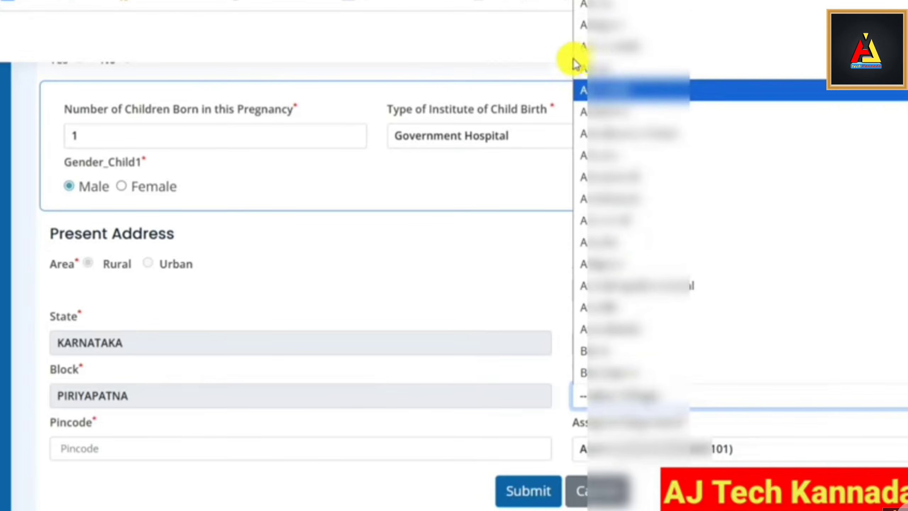
left_click(600, 46)
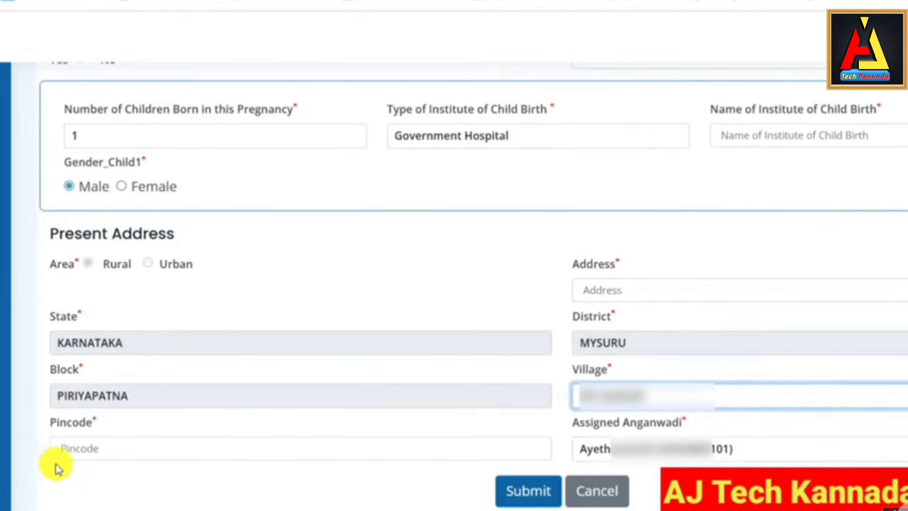
- Enter the beneficiary's postal pincode in the Present Address section
left_click(60, 448)
type("5")
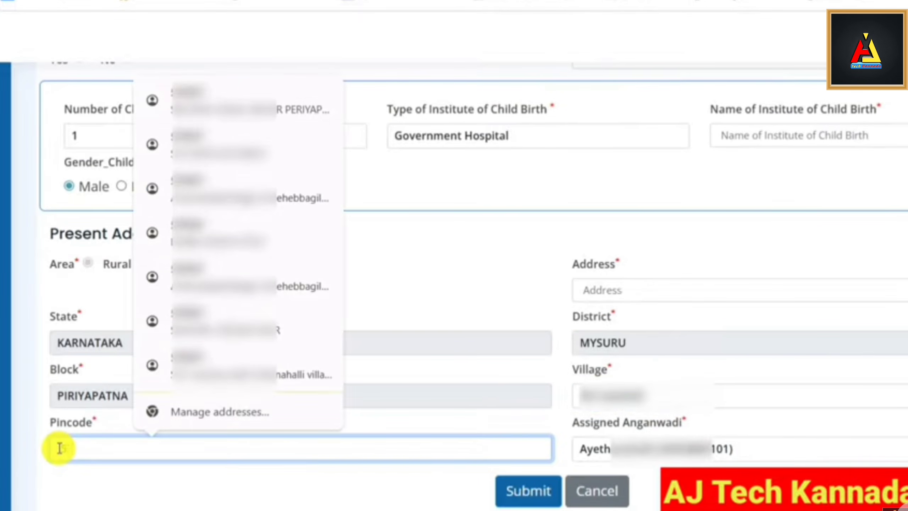
type("7110")
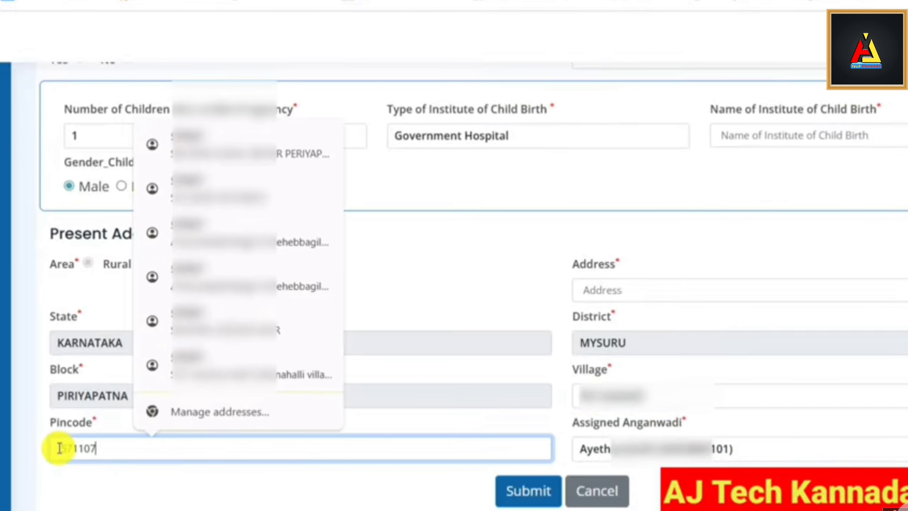
type("7")
left_click(130, 501)
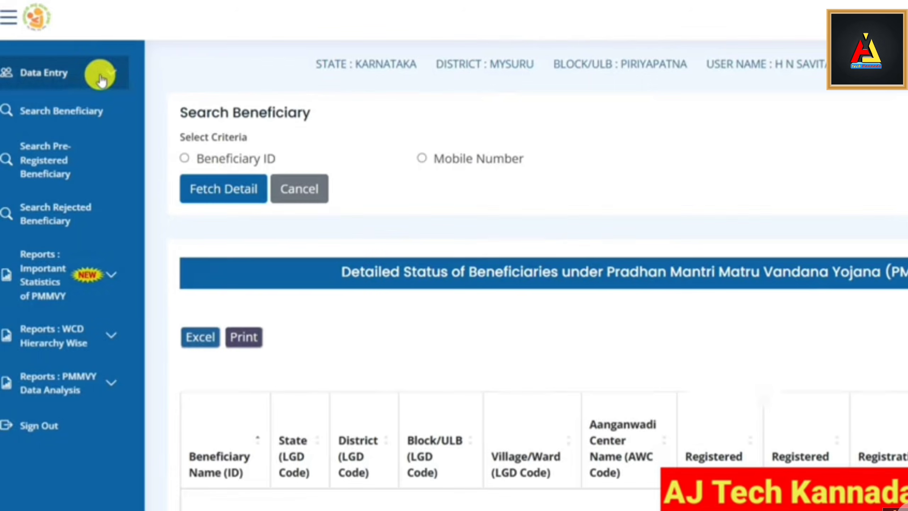
- Open the data entry page for checking the NPCI mapping status of pre-registered beneficiaries and view its beneficiary list
left_click(97, 75)
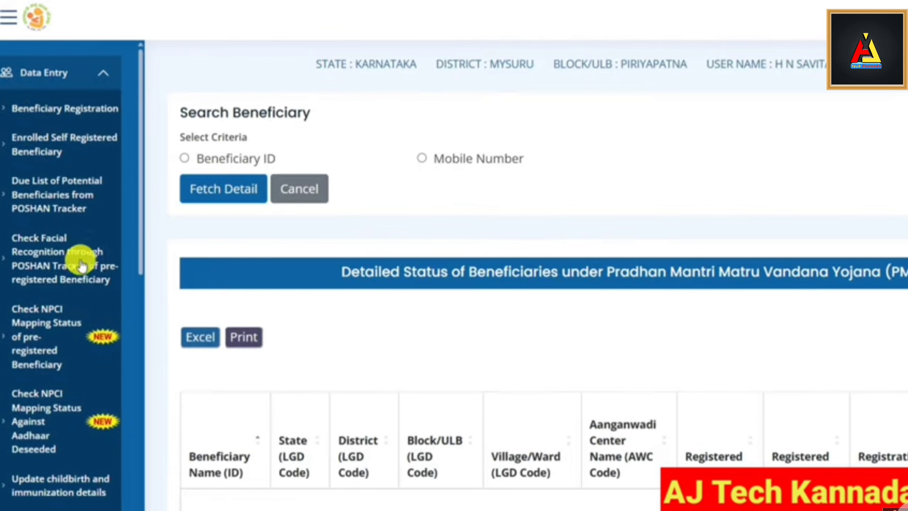
scroll(82, 314, "down", 5)
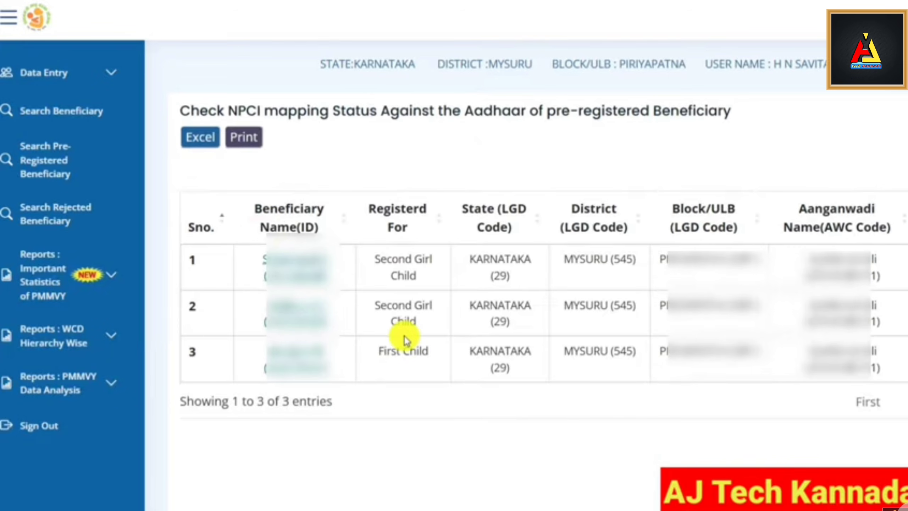
scroll(329, 293, "down", 2)
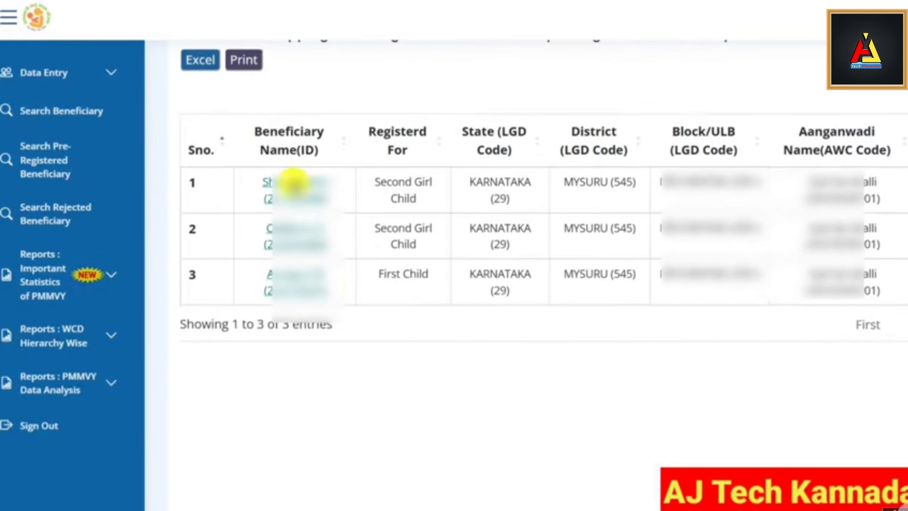
- Check the Aadhaar NPCI mapping of listed beneficiaries, starting with the first, dismiss the results and view a beneficiary's registration details
left_click(293, 183)
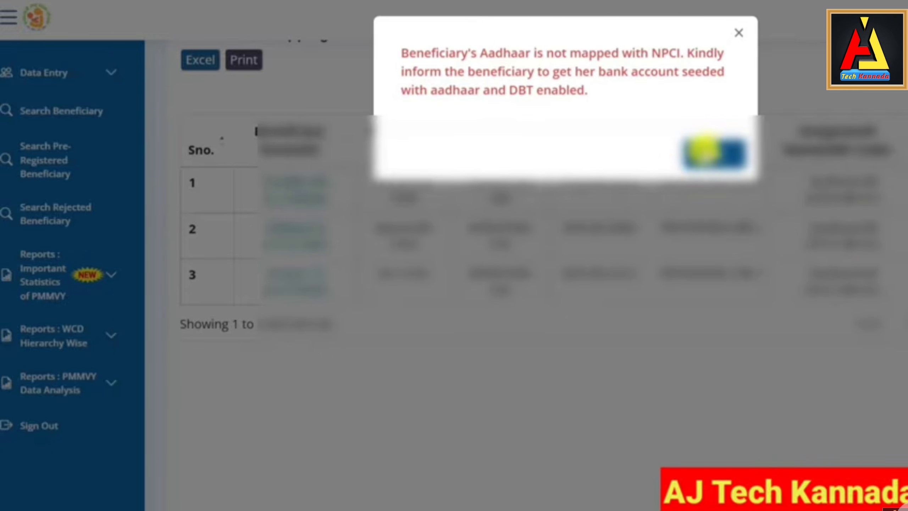
left_click(706, 152)
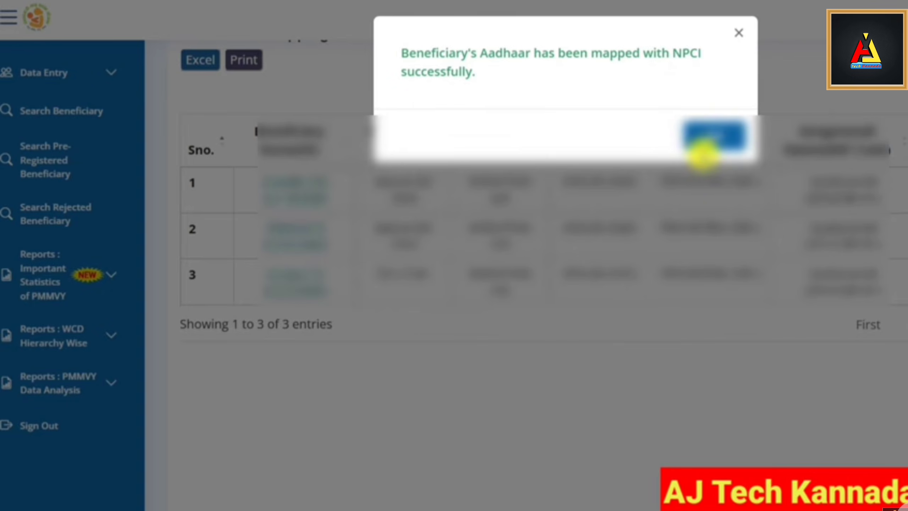
left_click(713, 136)
scroll(684, 213, "up", 5)
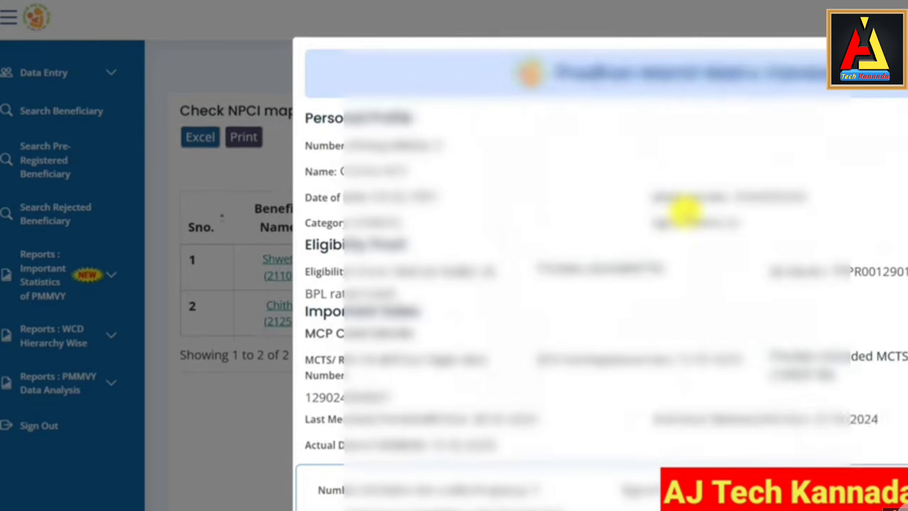